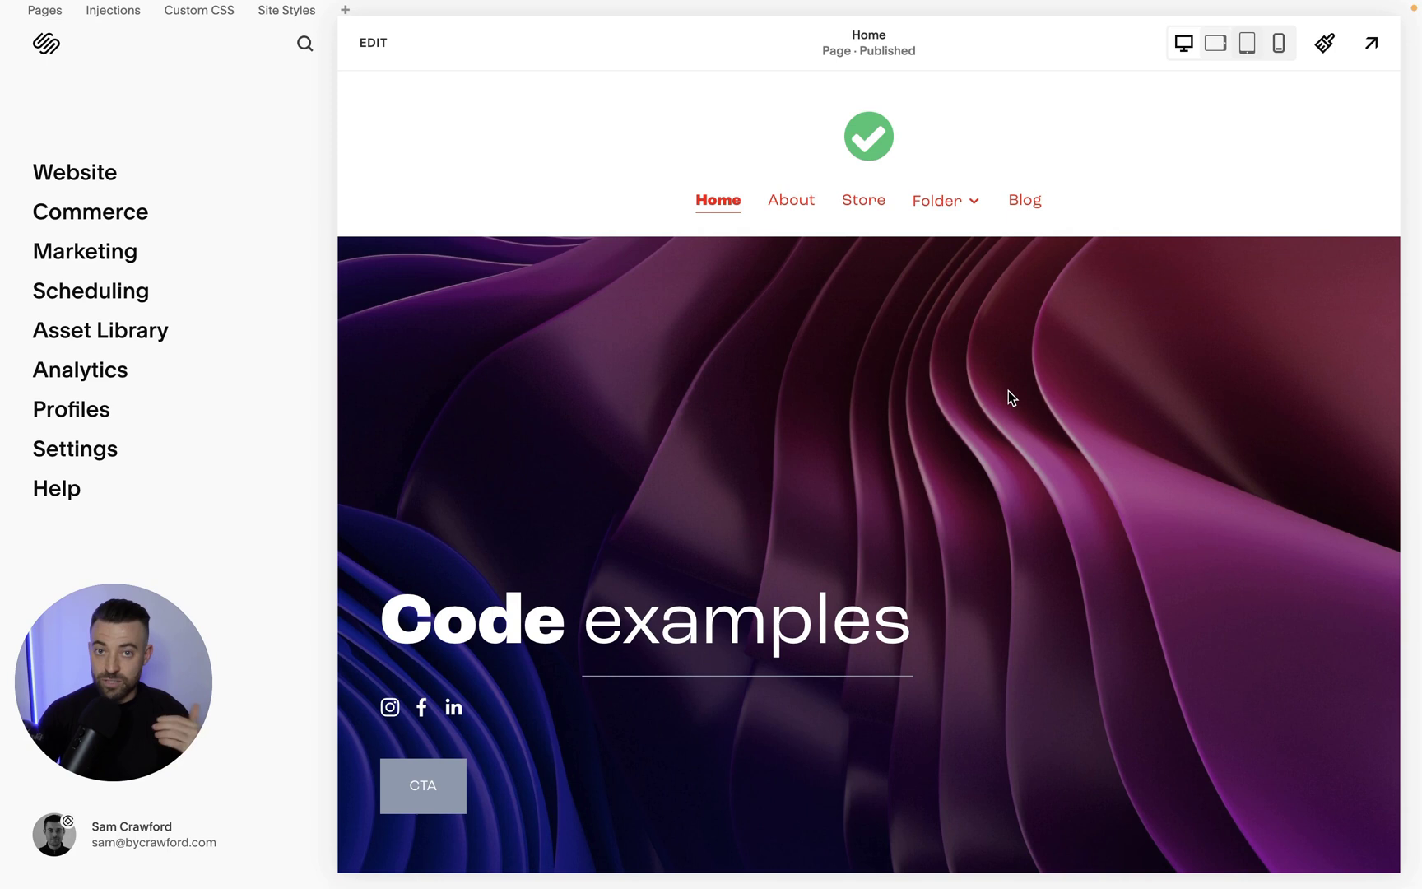
Open Settings > Permissions and review the owner and the existing Administrator's permission toggles.
{"action": "left_click", "coordinate": [74, 449]}
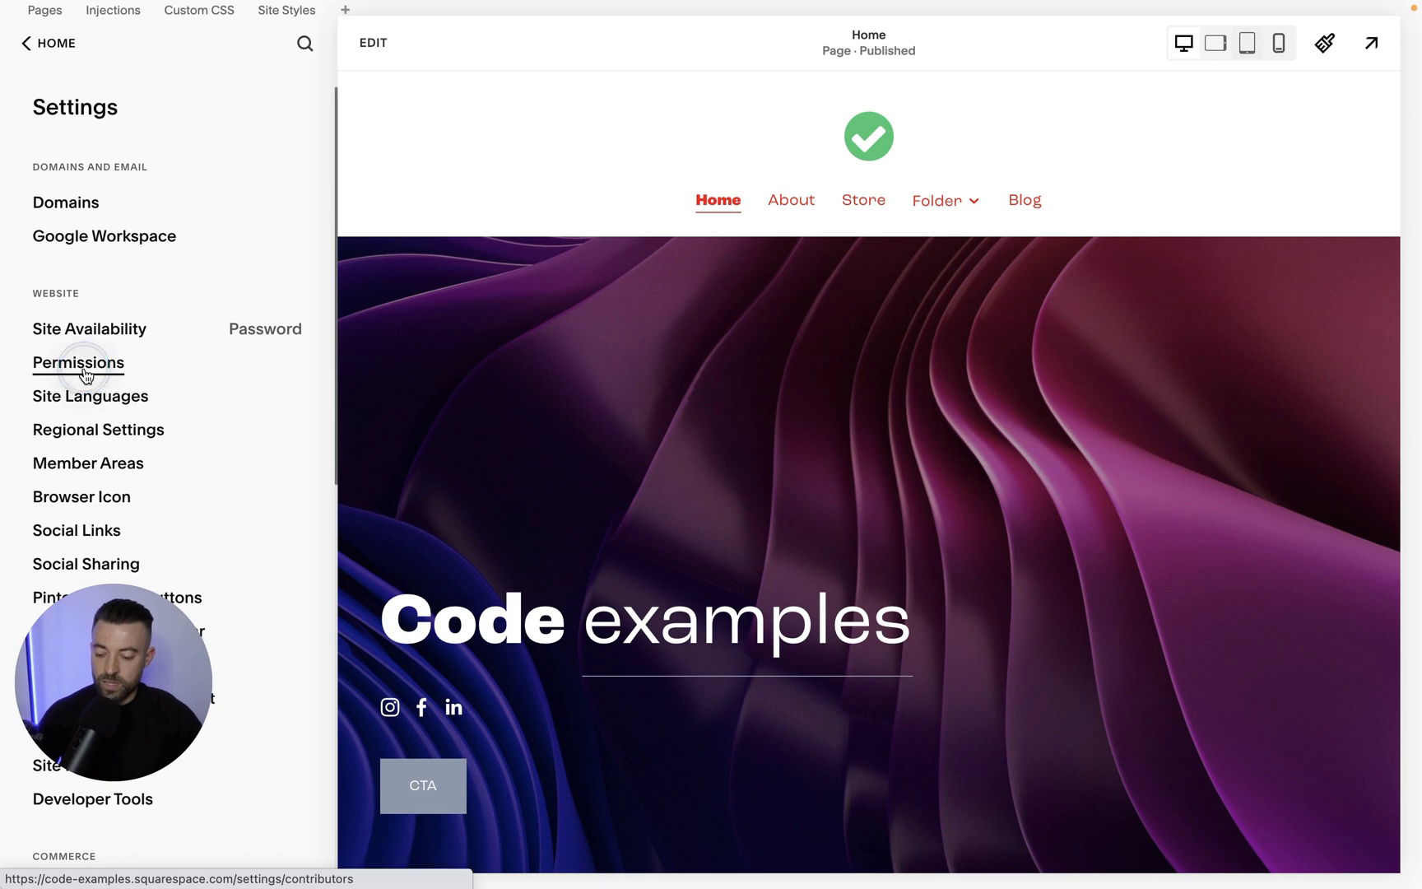
{"action": "left_click", "coordinate": [82, 363]}
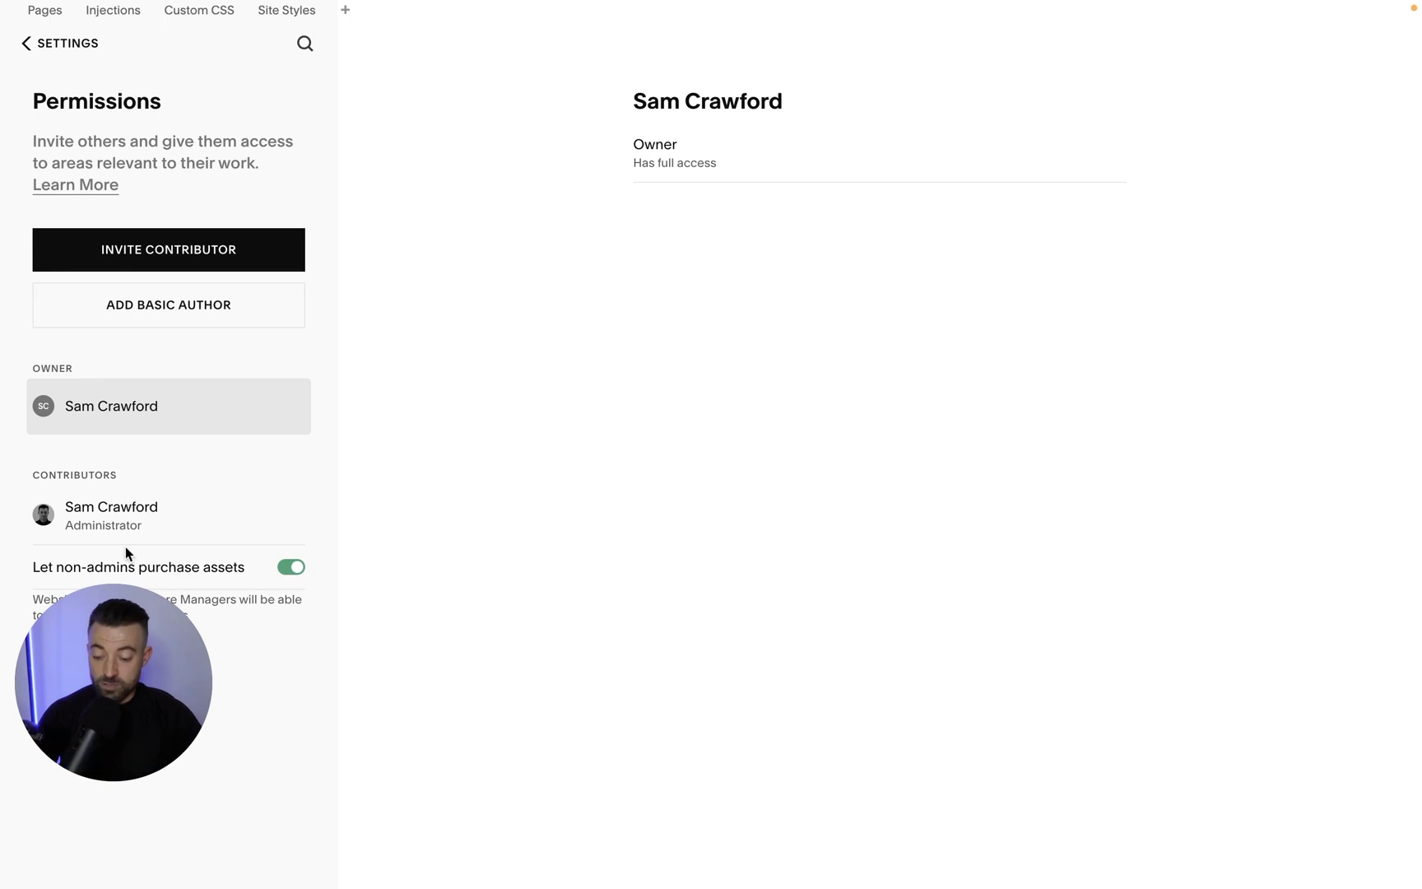
{"action": "left_click", "coordinate": [99, 521]}
{"action": "scroll", "coordinate": [819, 456], "scroll_direction": "down", "scroll_amount": 4}
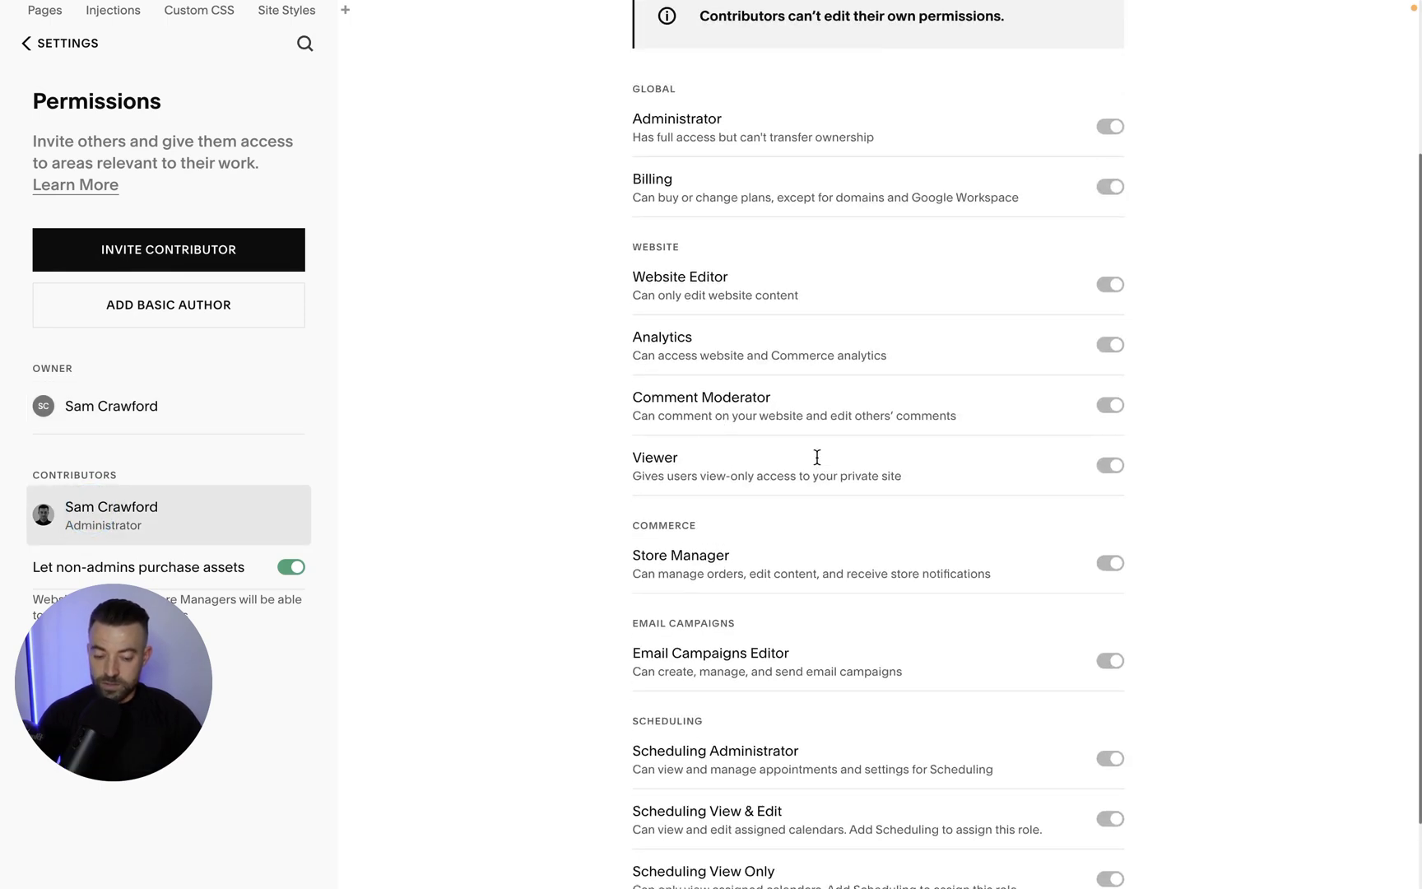
{"action": "scroll", "coordinate": [1222, 463], "scroll_direction": "up", "scroll_amount": 4}
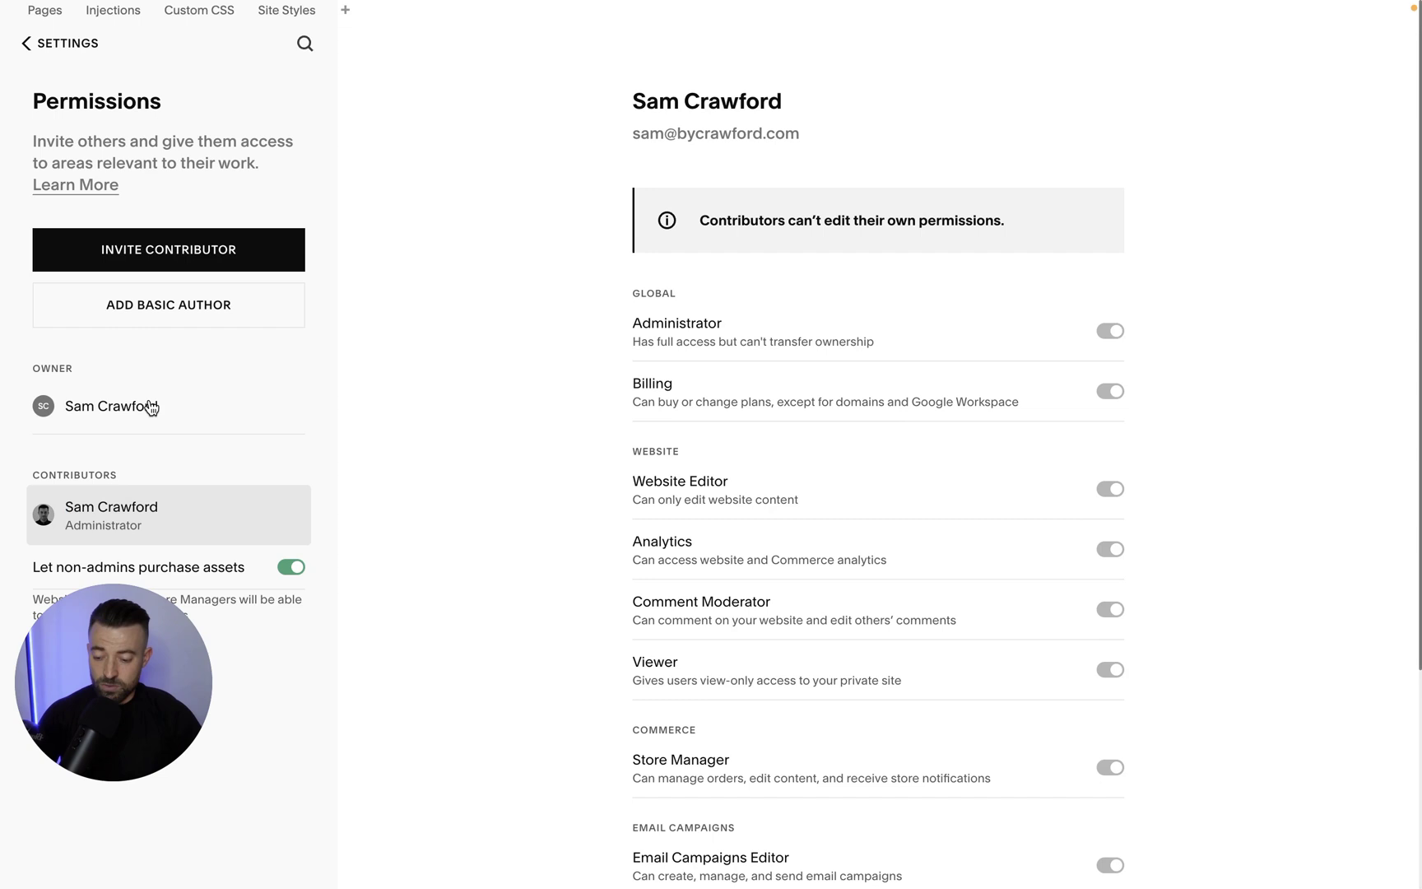
{"action": "left_click", "coordinate": [151, 409]}
{"action": "left_click", "coordinate": [146, 504]}
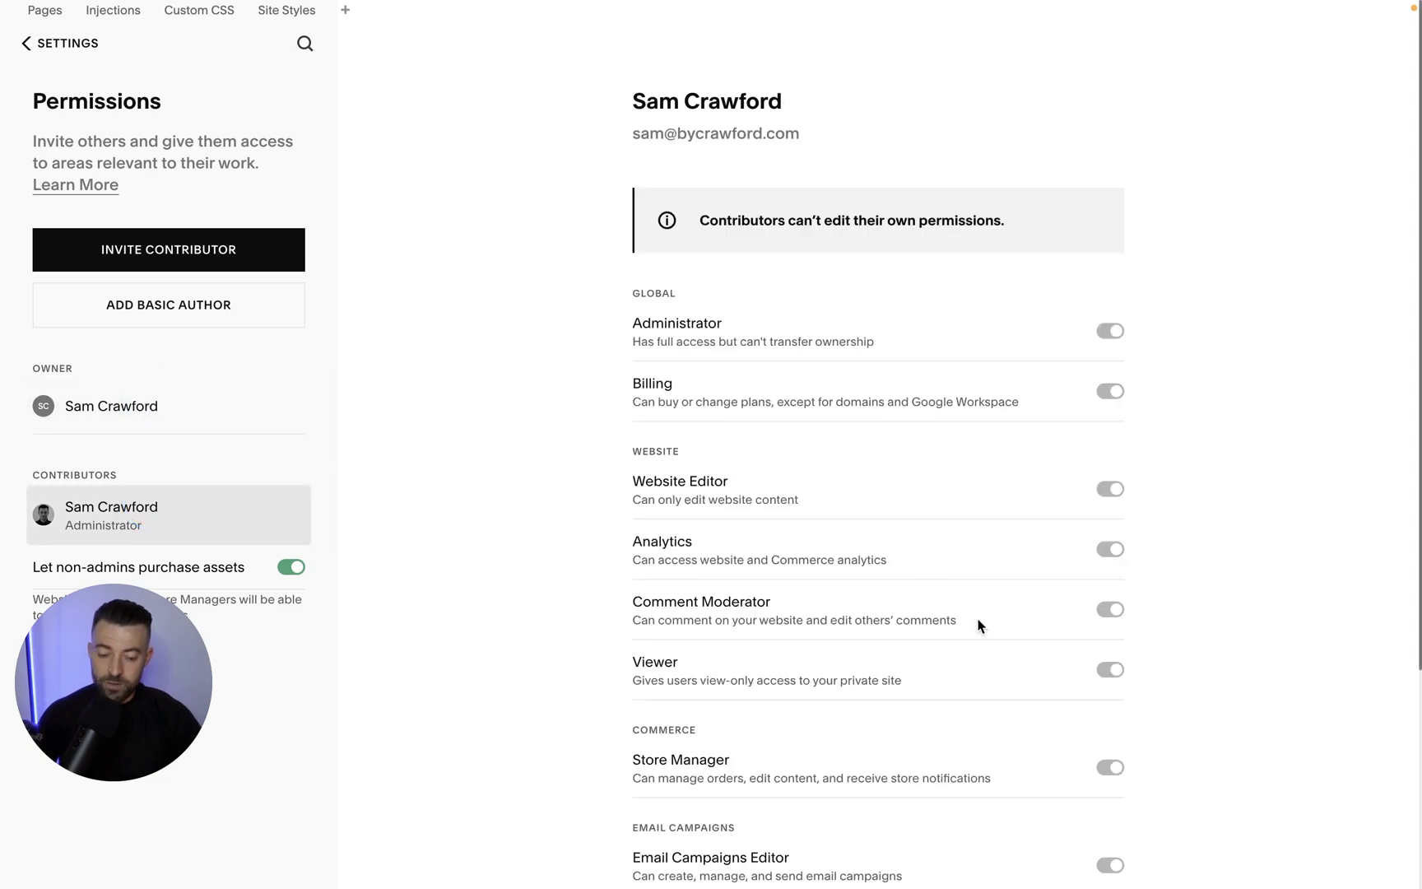
{"action": "scroll", "coordinate": [977, 641], "scroll_direction": "down", "scroll_amount": 3}
{"action": "scroll", "coordinate": [987, 494], "scroll_direction": "up", "scroll_amount": 3}
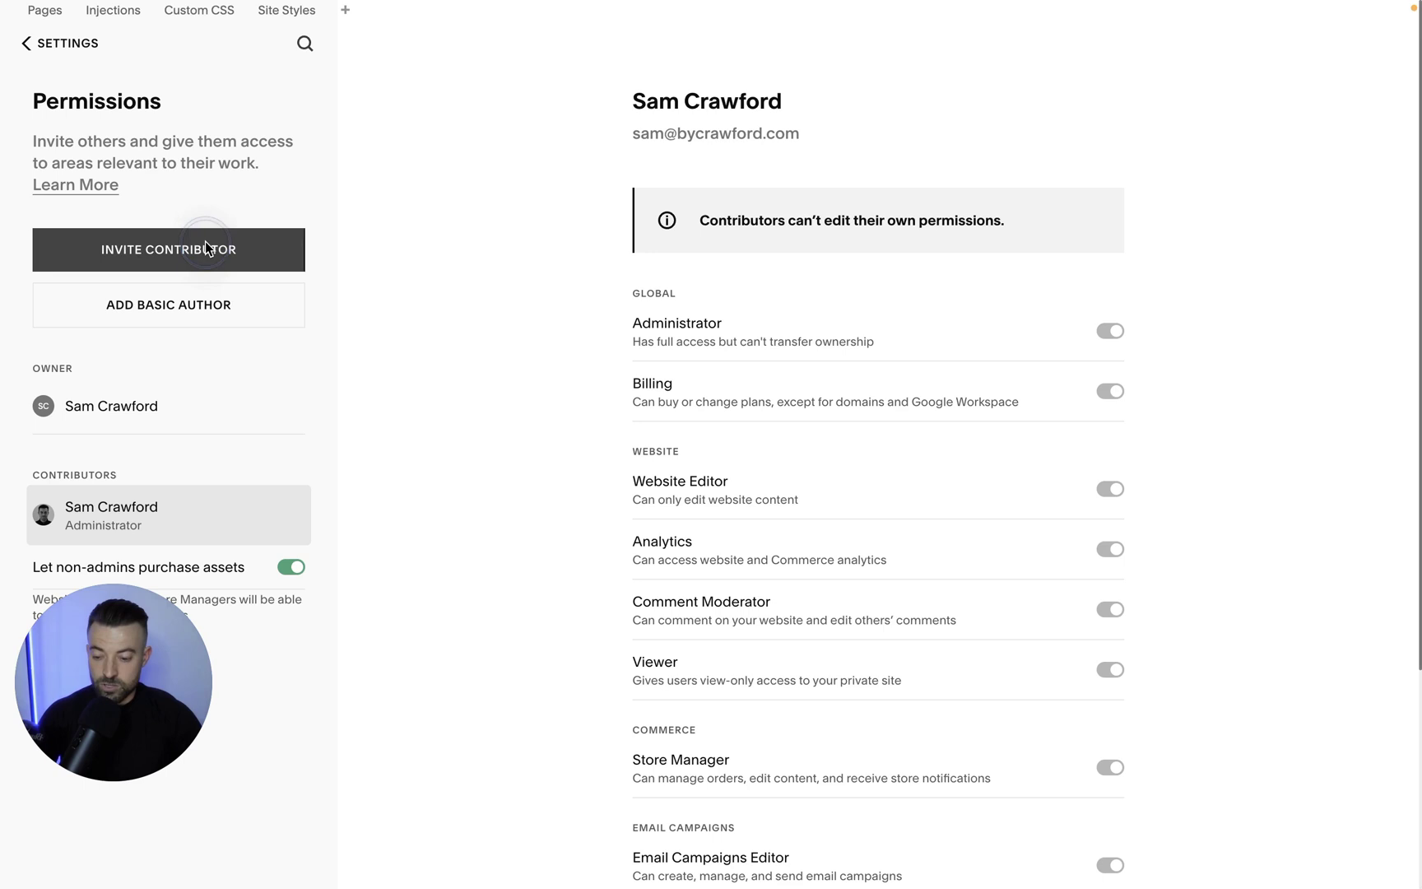
Start a new contributor invite and enter the invitee's e-mail address.
{"action": "left_click", "coordinate": [205, 243]}
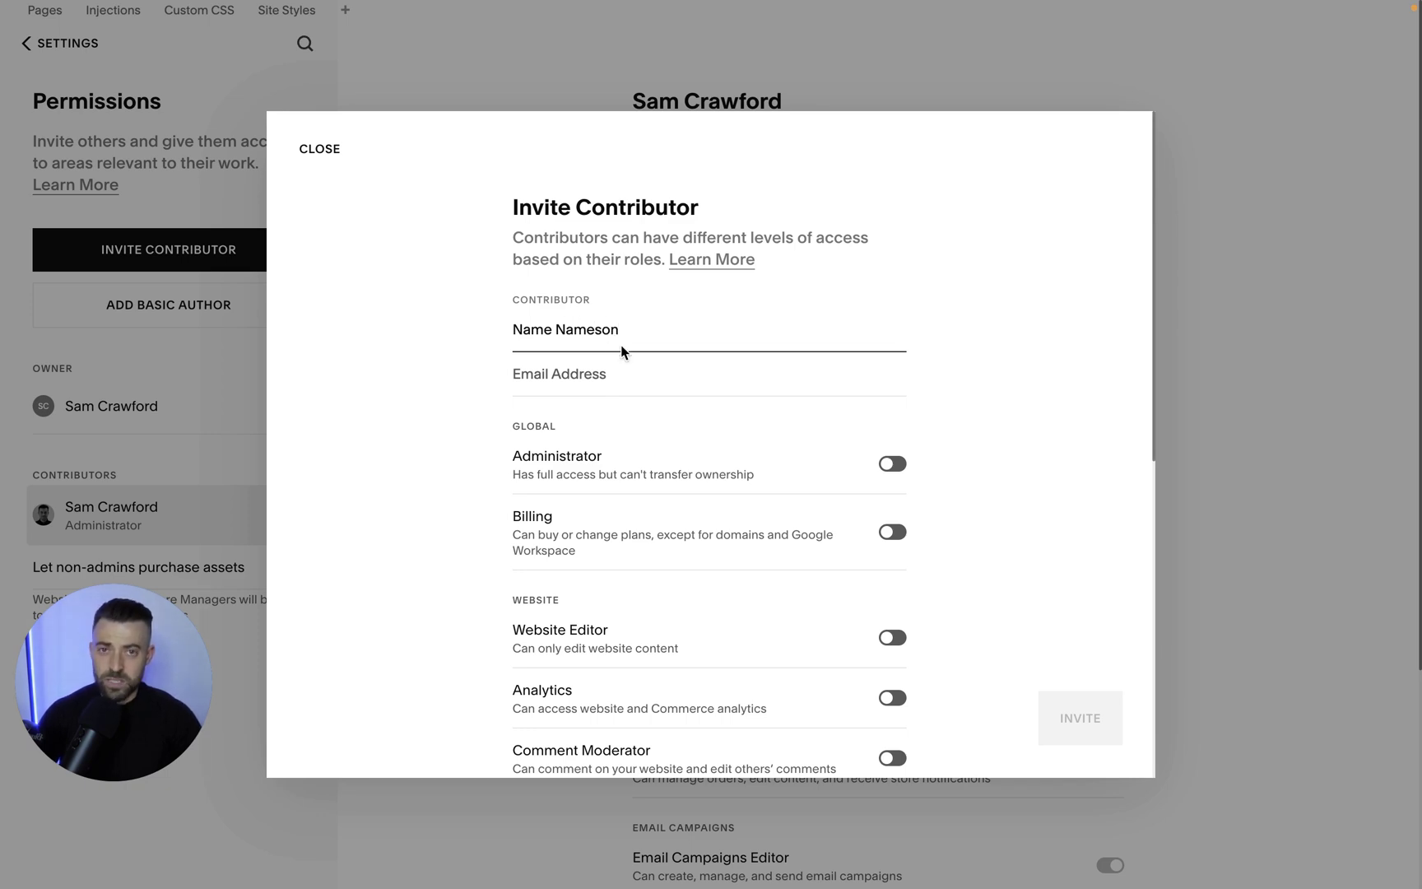
{"action": "left_click", "coordinate": [634, 387]}
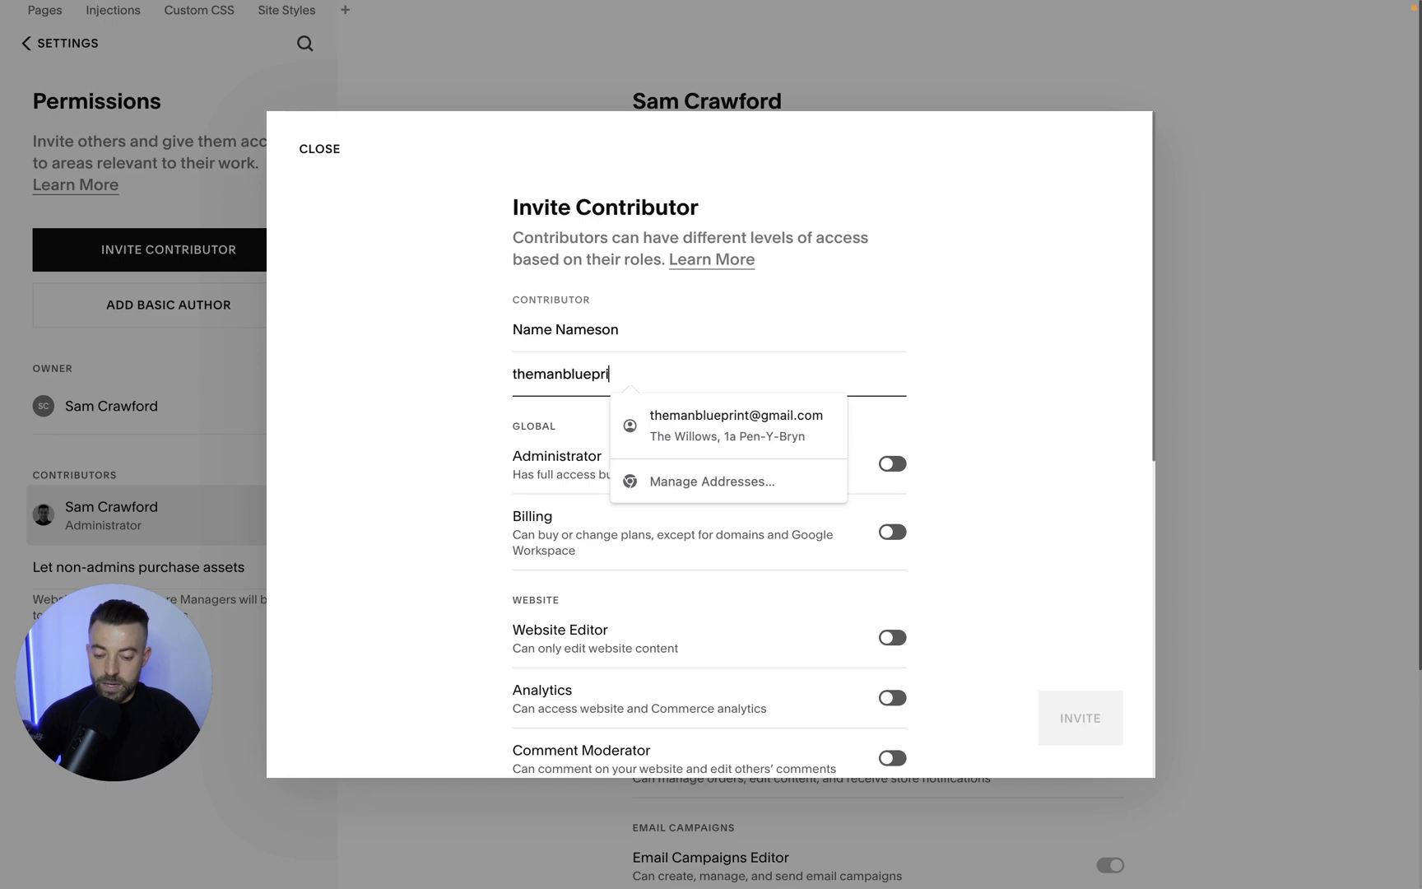
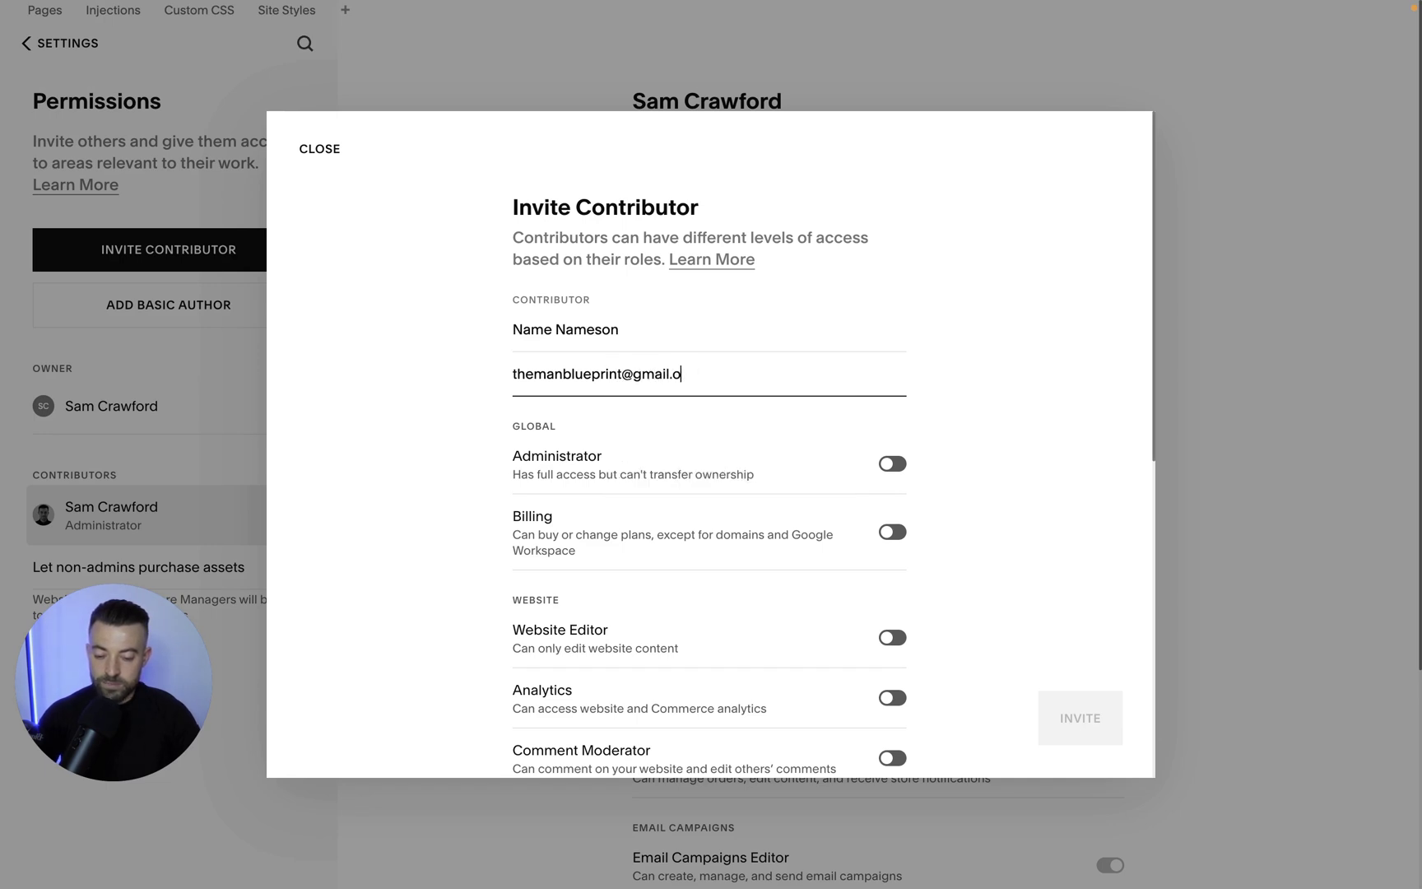
Switch on Administrator permissions for the invitee and send the invitation.
{"action": "left_click", "coordinate": [892, 463]}
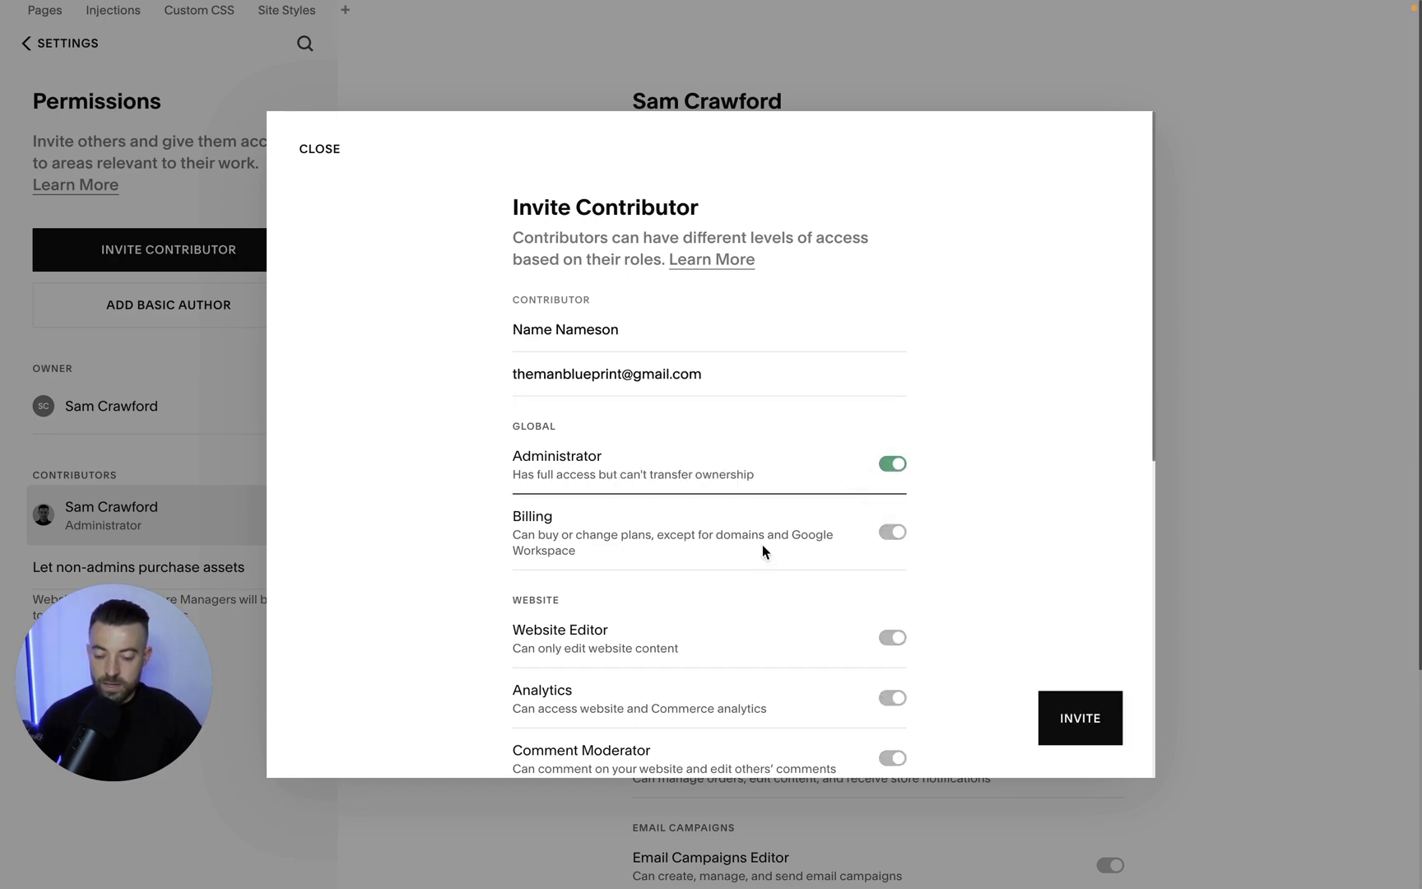
{"action": "scroll", "coordinate": [847, 520], "scroll_direction": "down", "scroll_amount": 5}
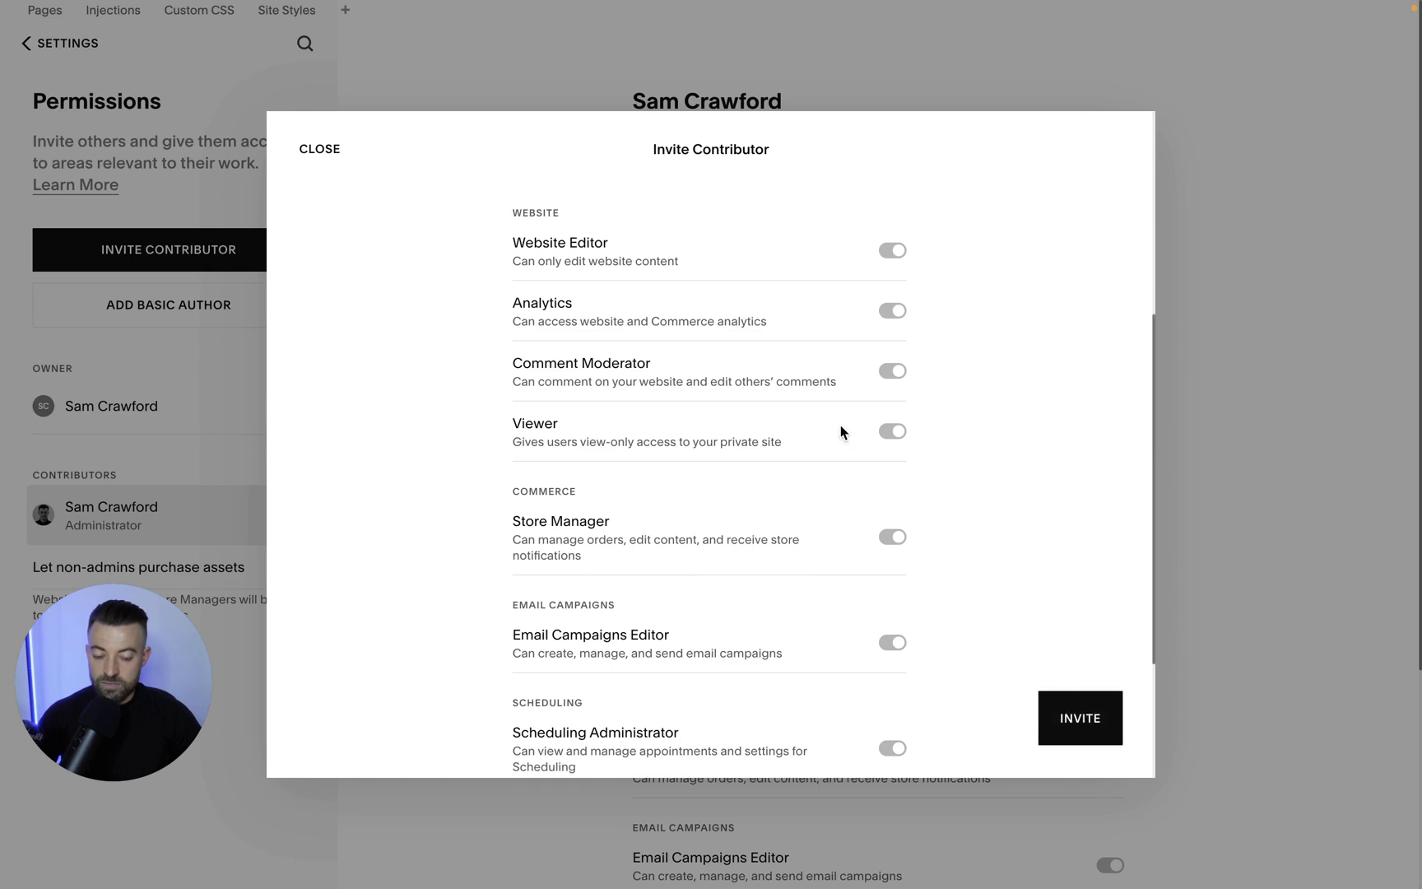
{"action": "scroll", "coordinate": [840, 425], "scroll_direction": "up", "scroll_amount": 4}
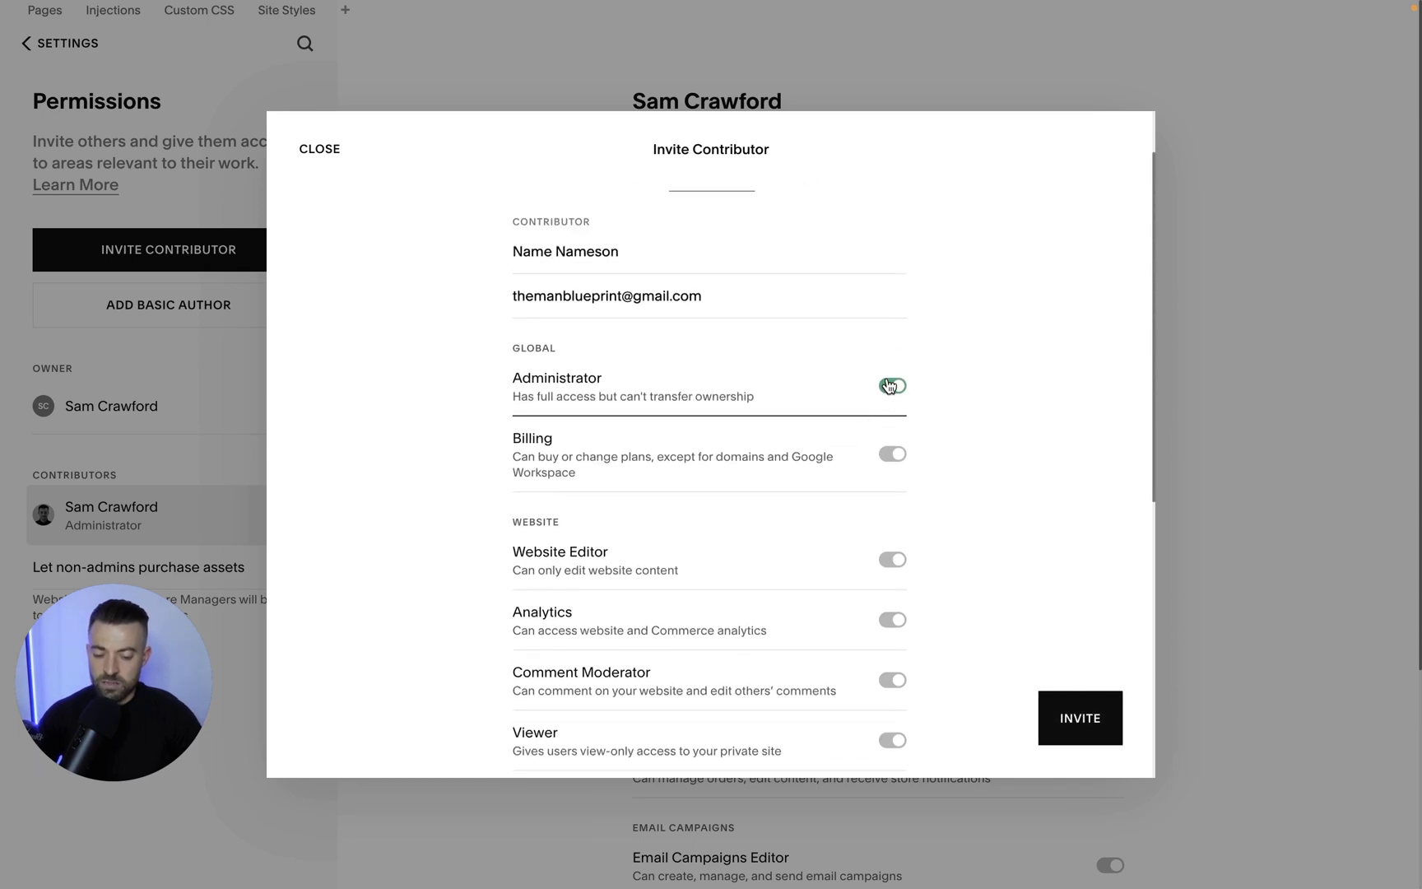
{"action": "left_click", "coordinate": [888, 385]}
{"action": "scroll", "coordinate": [888, 518], "scroll_direction": "down", "scroll_amount": 6}
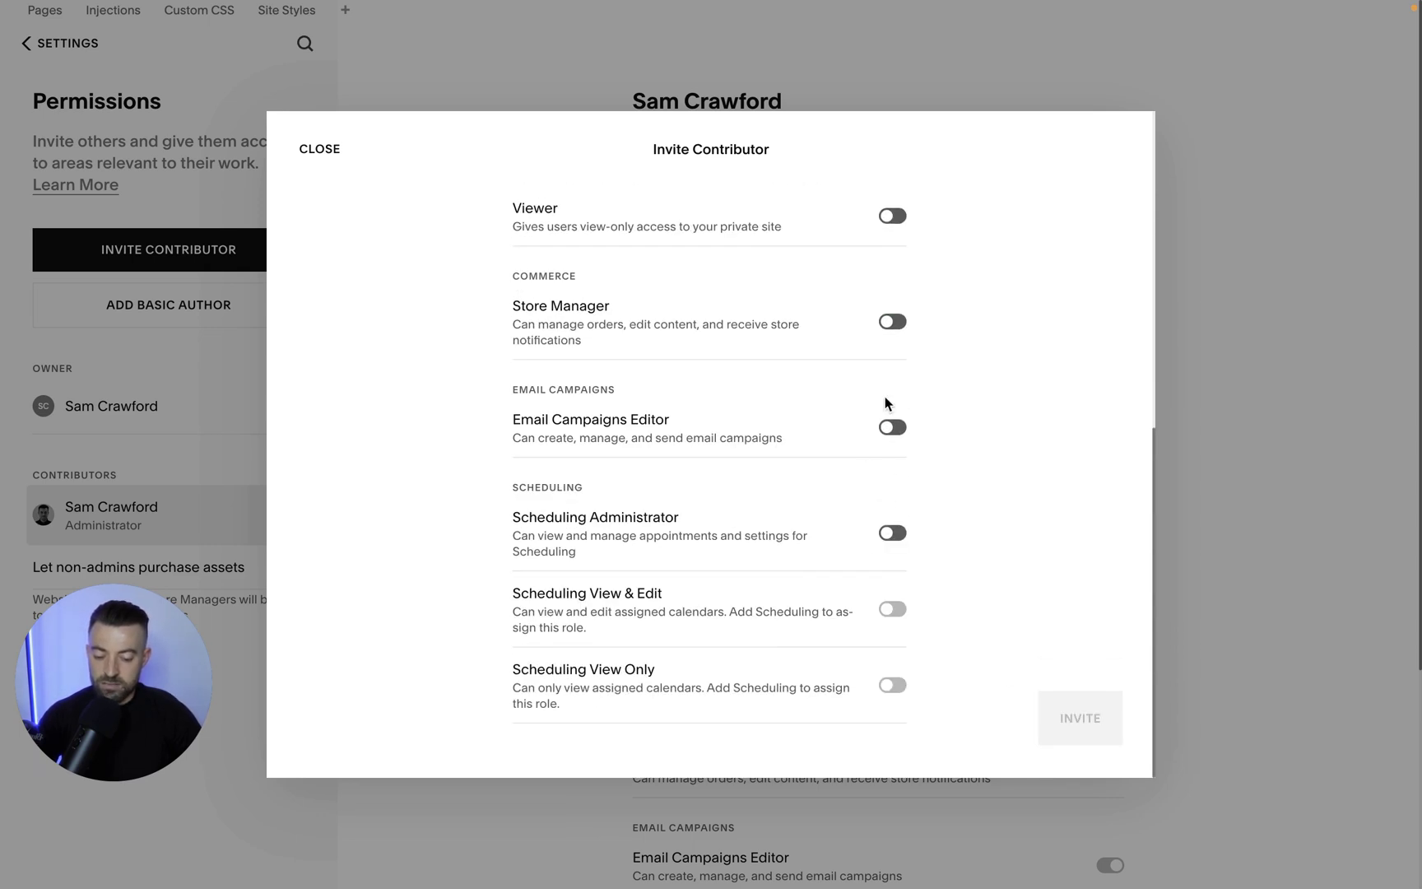
{"action": "scroll", "coordinate": [897, 440], "scroll_direction": "up", "scroll_amount": 8}
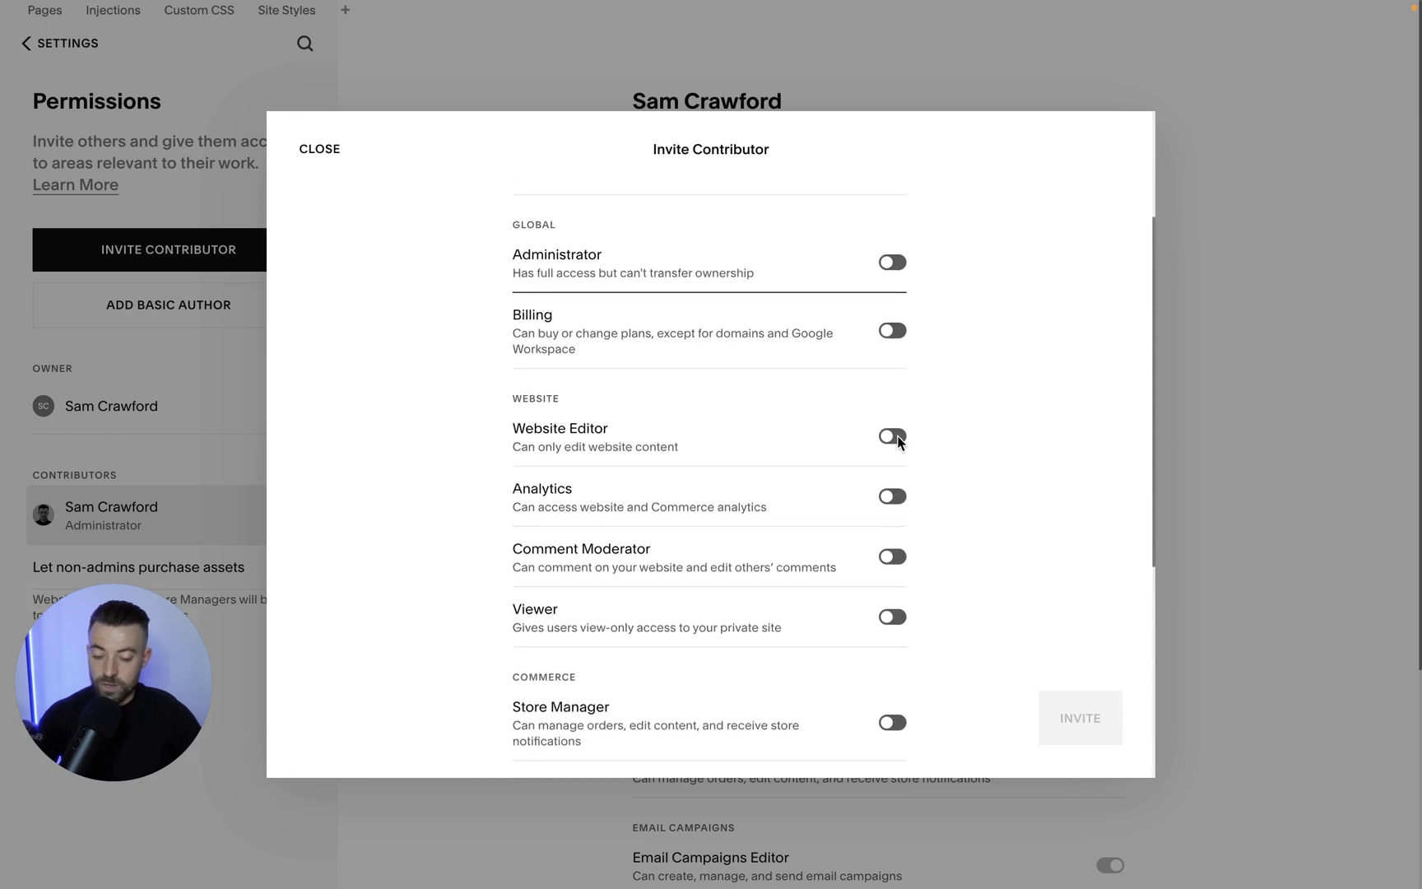
{"action": "left_click", "coordinate": [901, 472]}
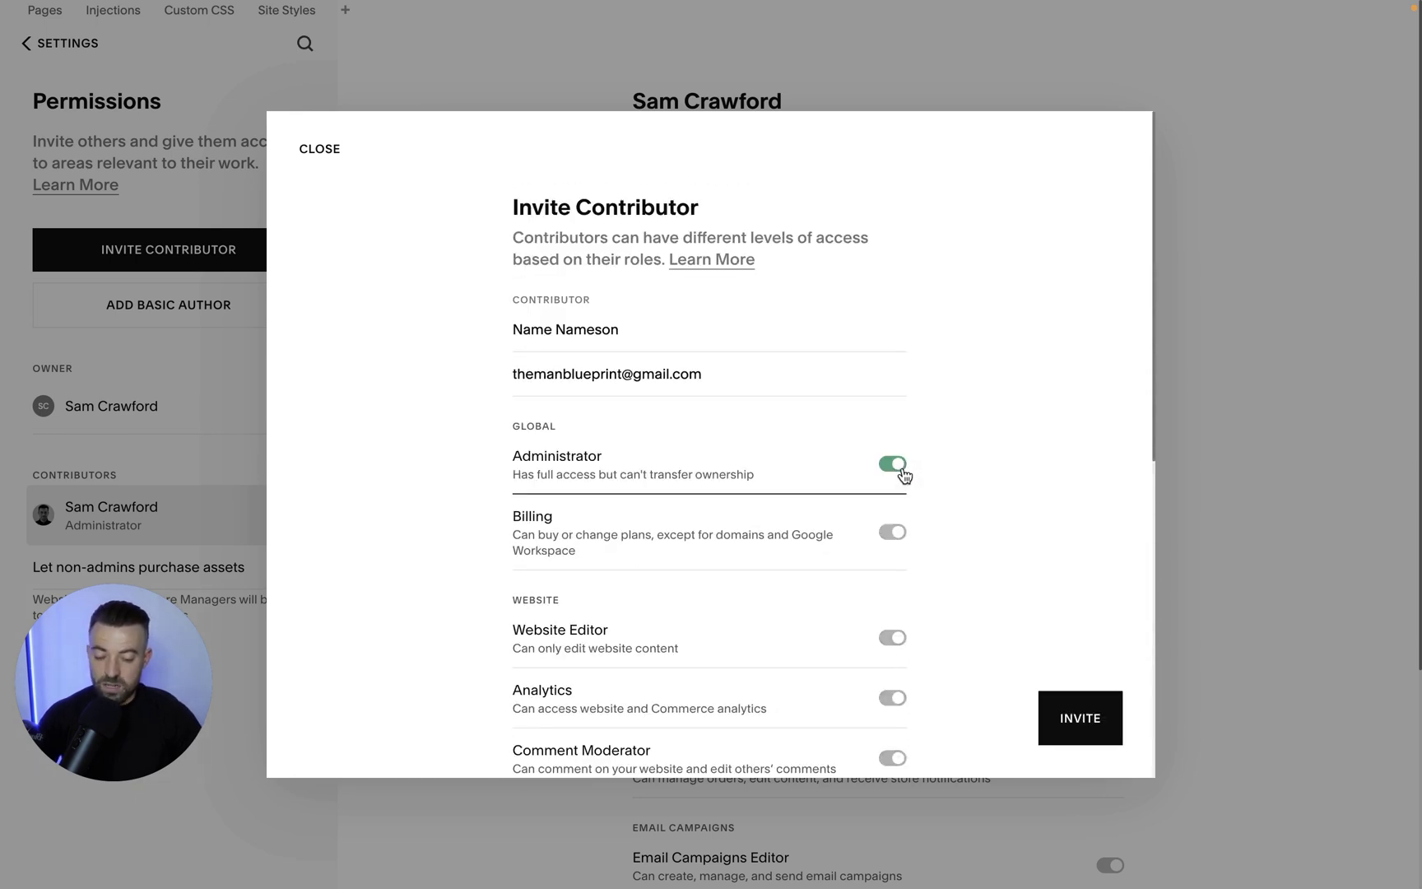
{"action": "left_click", "coordinate": [1080, 718]}
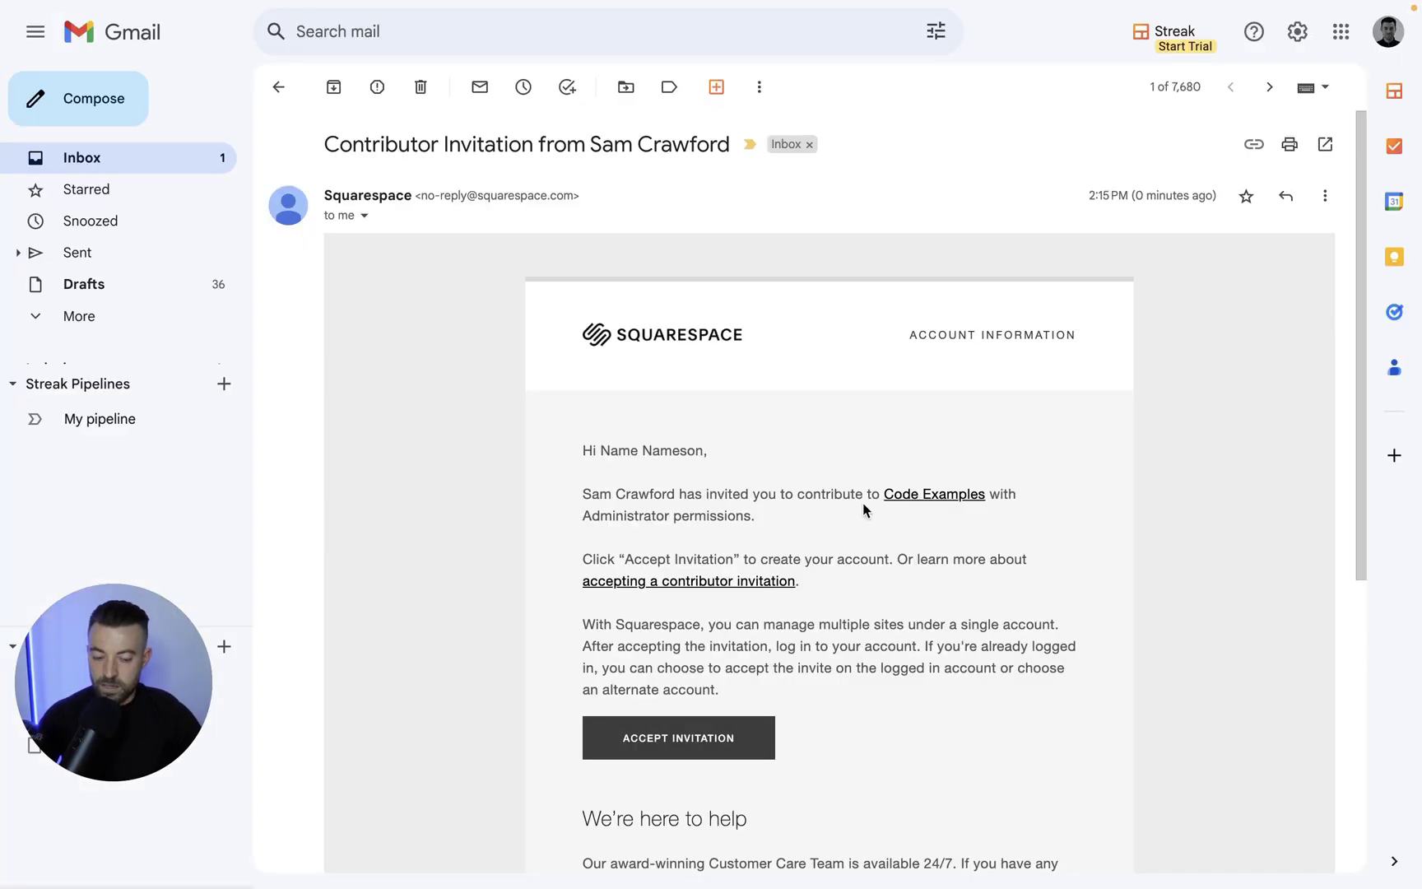
{"action": "scroll", "coordinate": [864, 510], "scroll_direction": "down", "scroll_amount": 2}
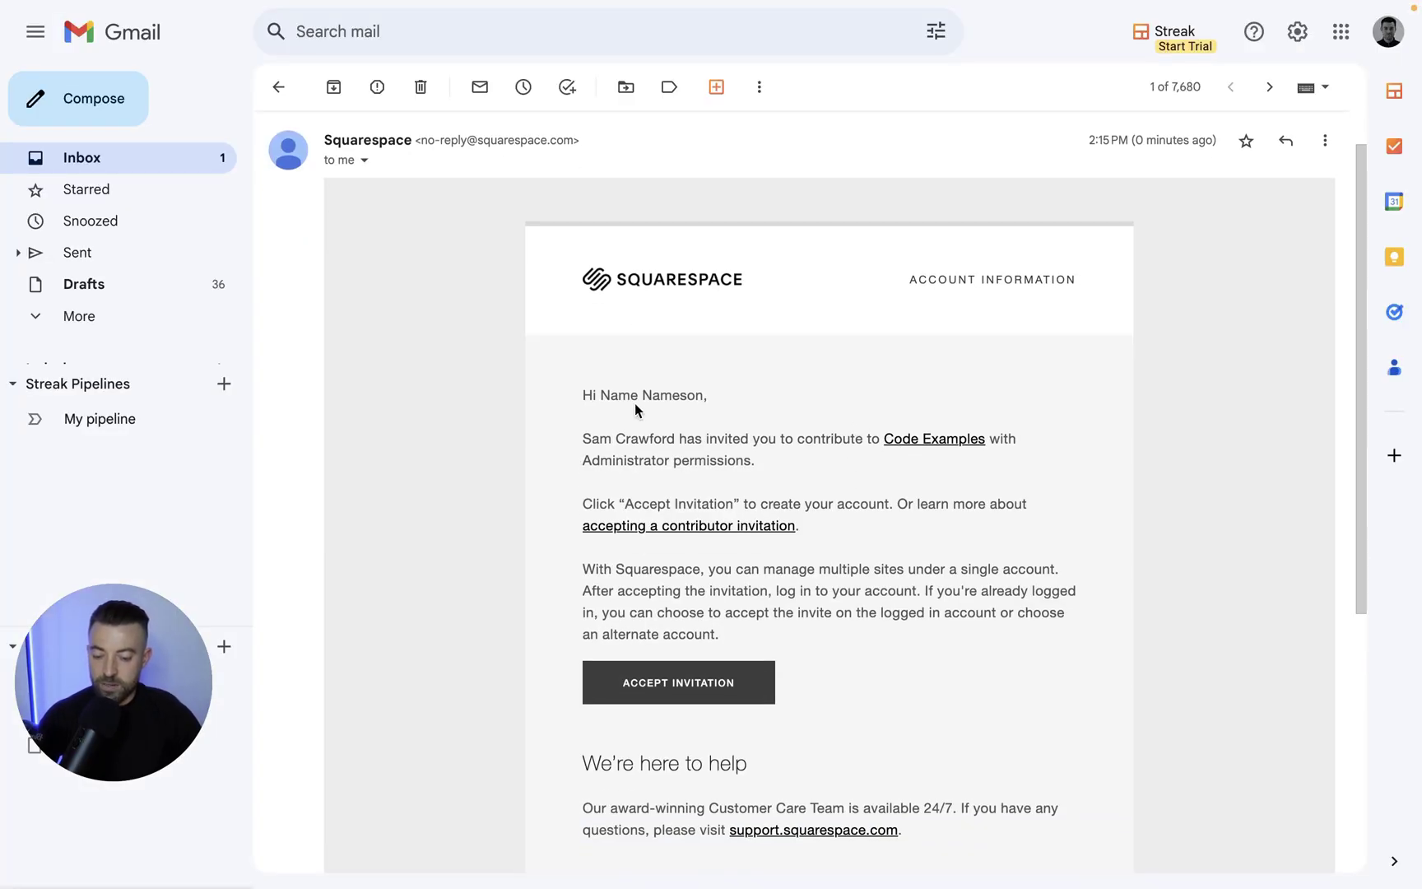
Select and deselect the name in the Squarespace invitation email's greeting in Gmail.
{"action": "left_click_drag", "start_coordinate": [600, 396], "coordinate": [686, 398]}
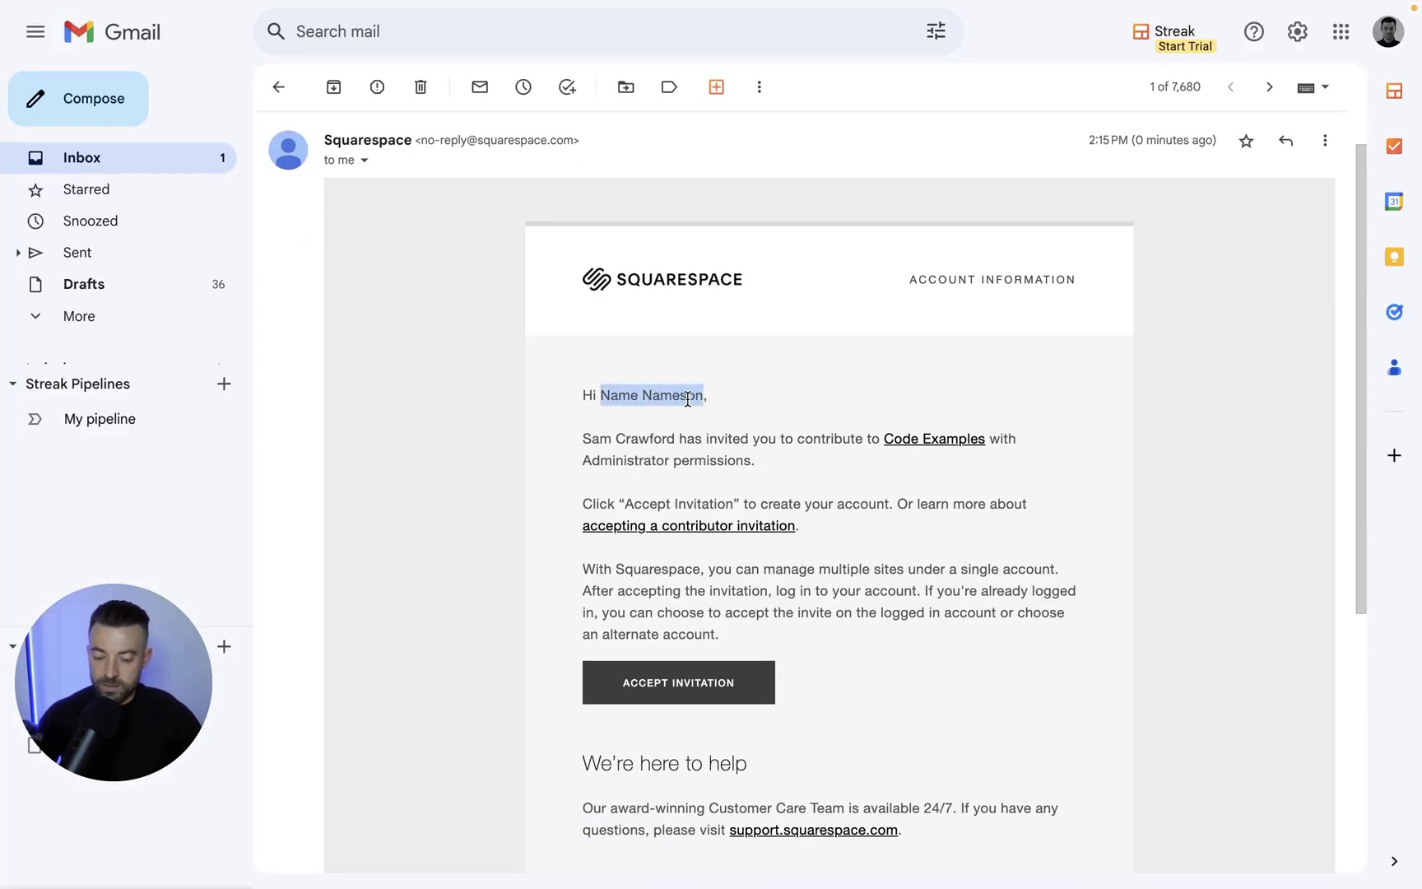
{"action": "left_click", "coordinate": [637, 399]}
{"action": "left_click_drag", "start_coordinate": [637, 397], "coordinate": [705, 397]}
{"action": "left_click", "coordinate": [705, 398]}
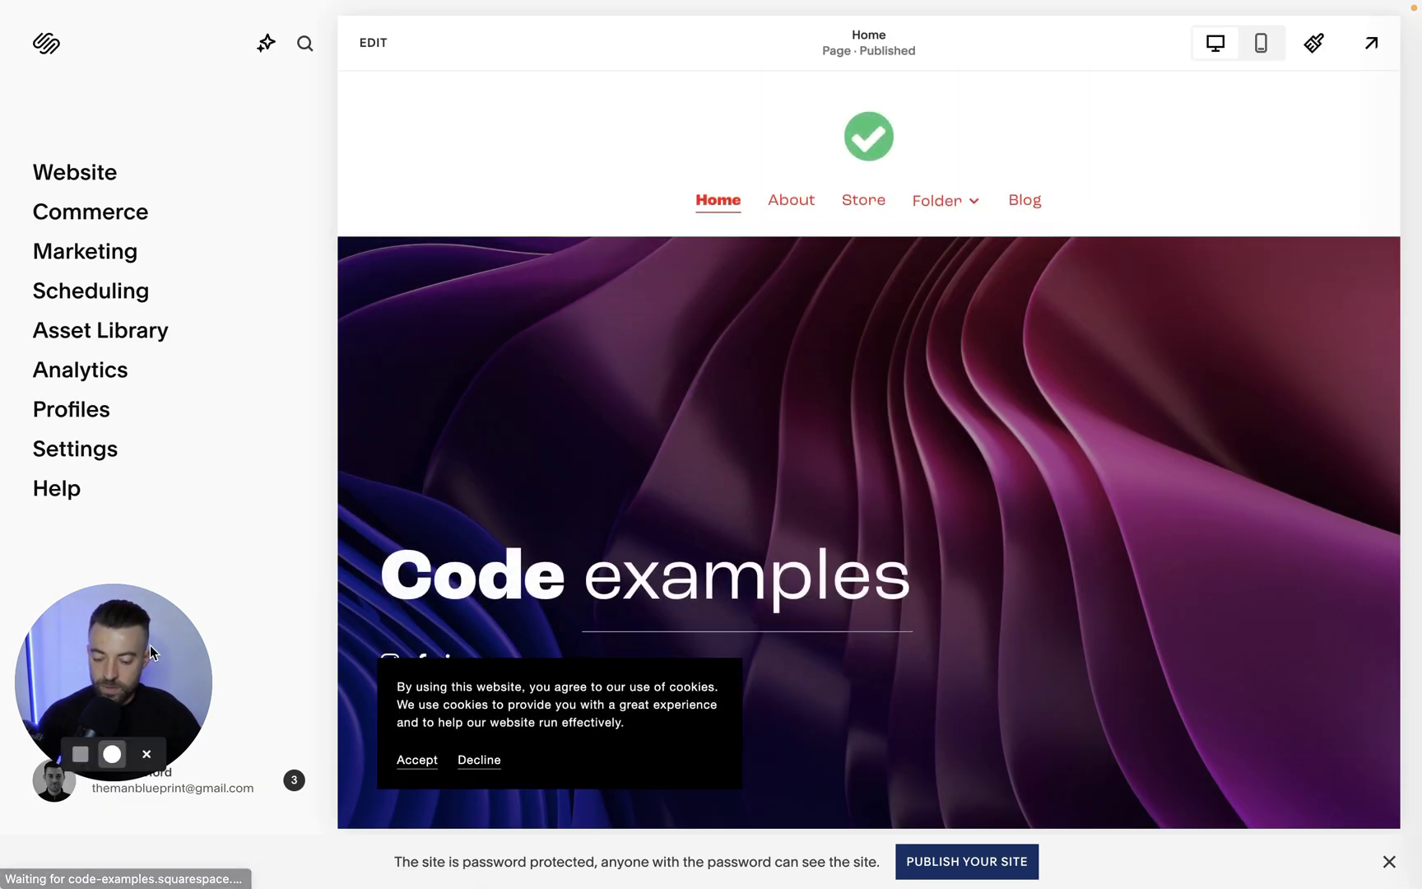
Open Settings > Permissions and check both Administrator contributors and the site owner's details.
{"action": "left_click_drag", "start_coordinate": [150, 645], "coordinate": [206, 535]}
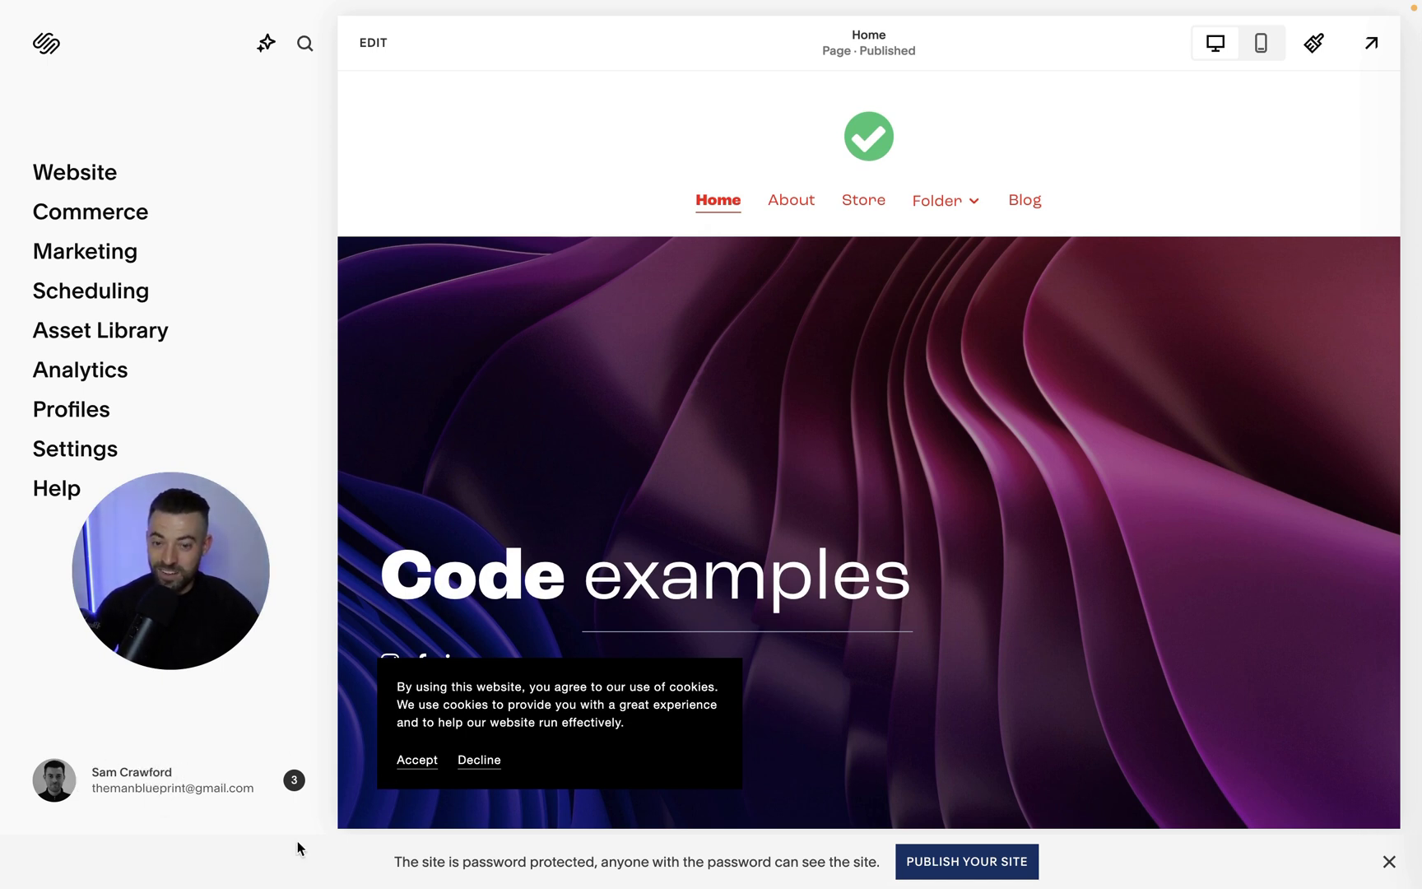
{"action": "left_click_drag", "start_coordinate": [190, 555], "coordinate": [263, 557]}
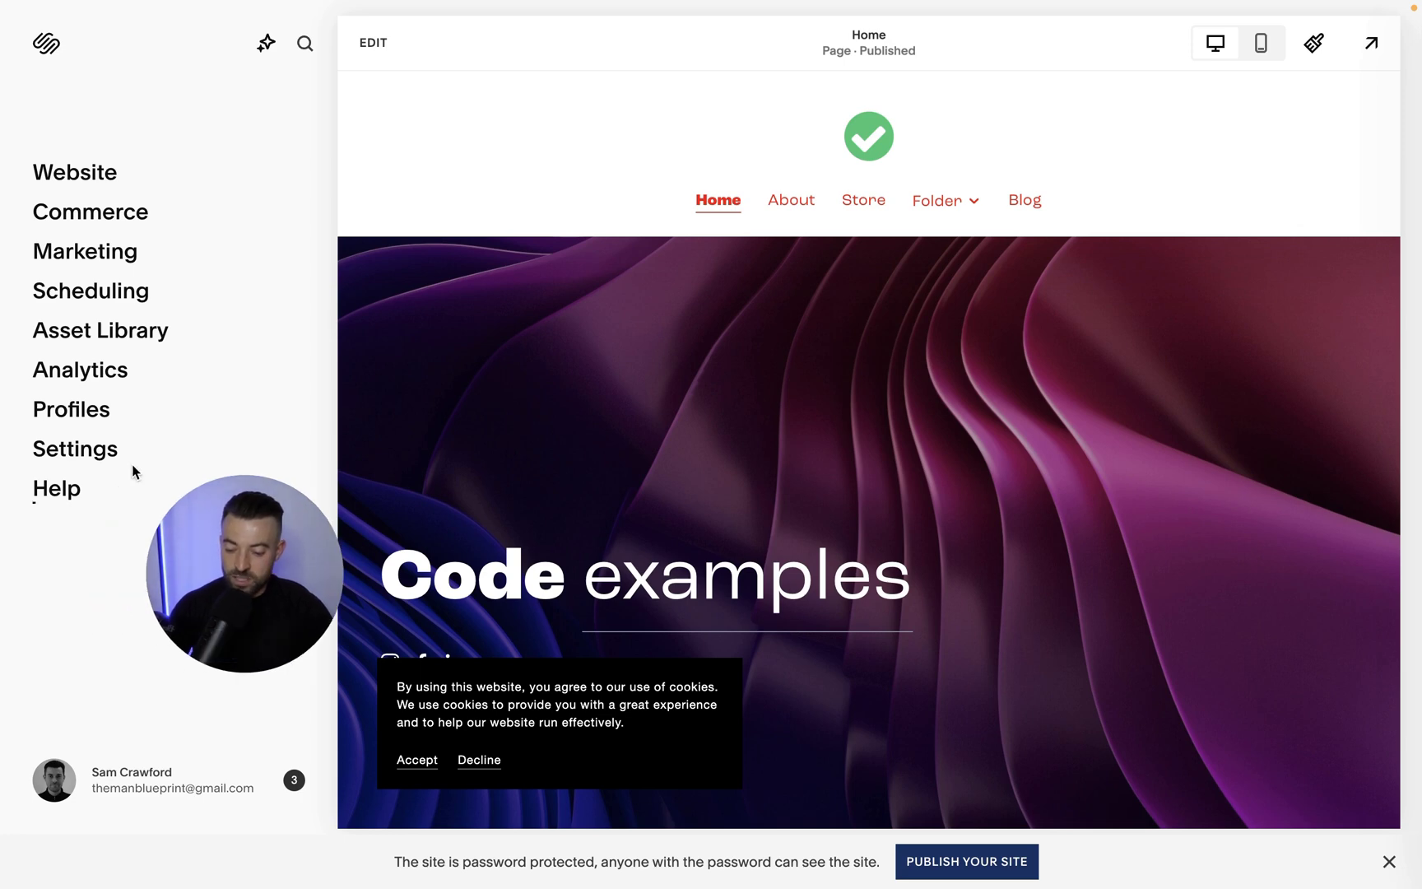
{"action": "left_click", "coordinate": [82, 449]}
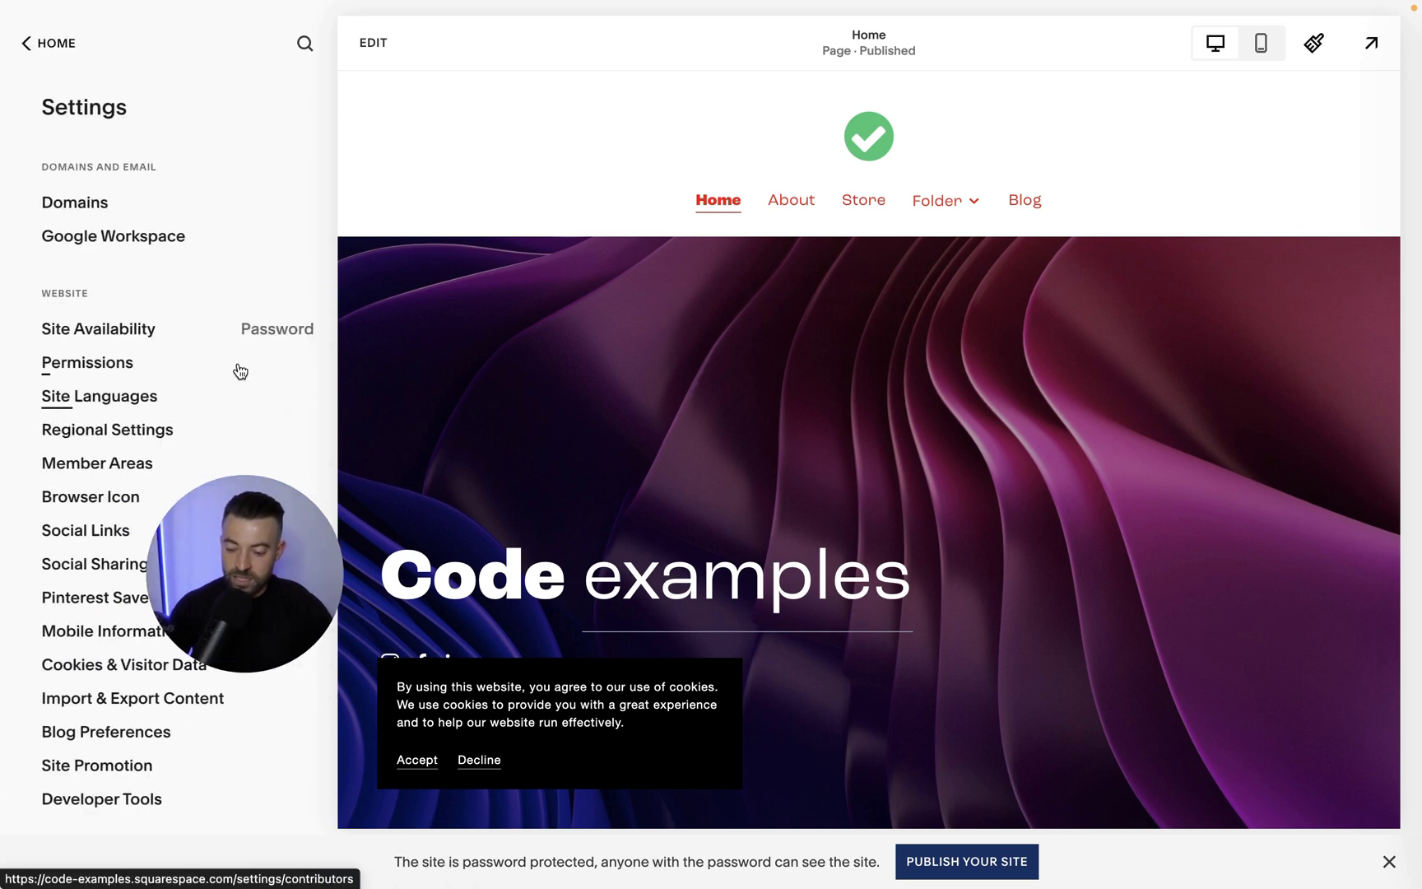
{"action": "left_click", "coordinate": [97, 362]}
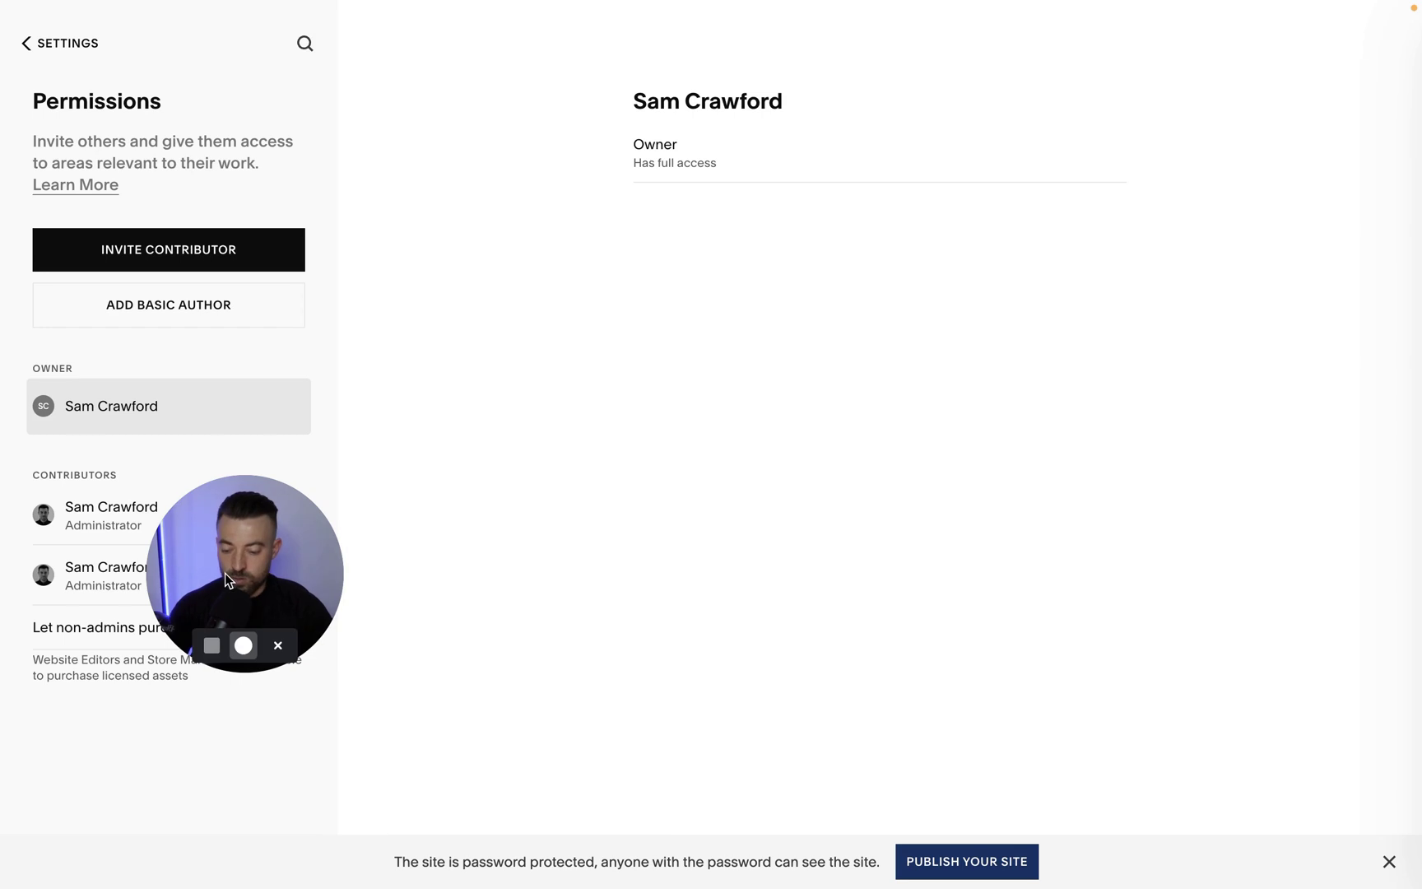
{"action": "left_click_drag", "start_coordinate": [224, 574], "coordinate": [421, 574]}
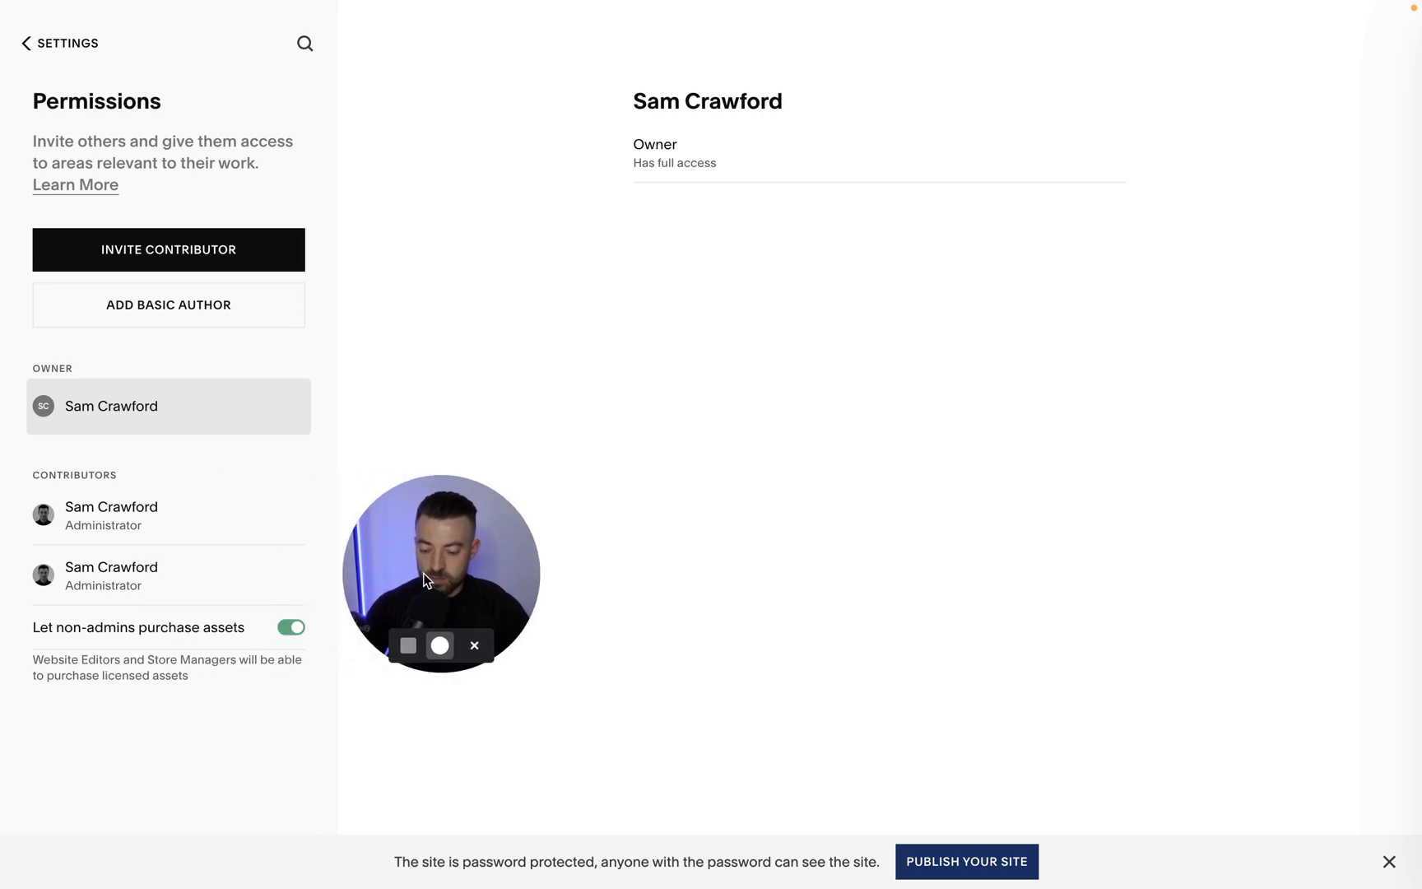
{"action": "left_click", "coordinate": [147, 511]}
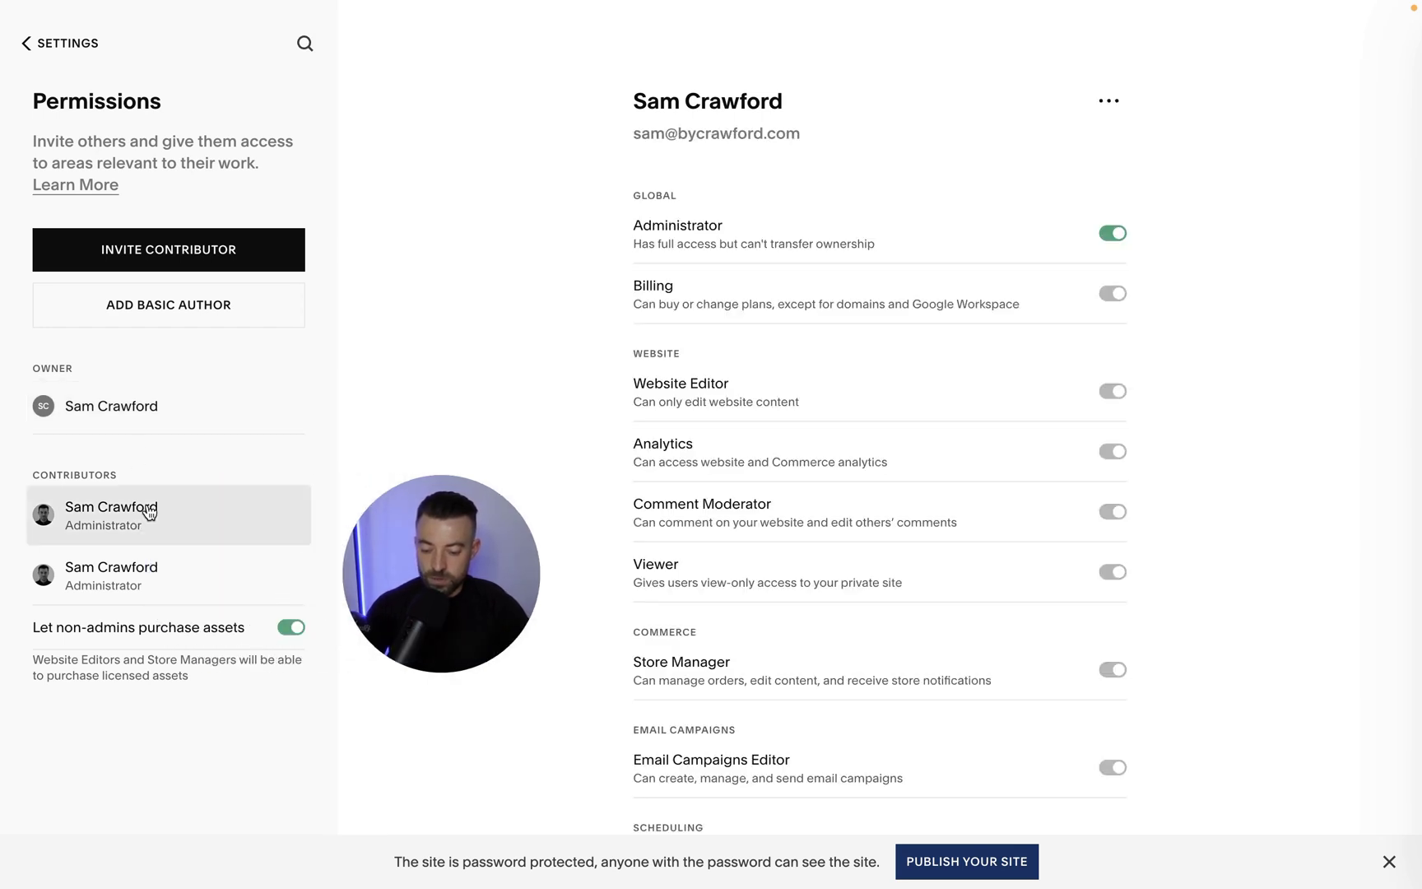
{"action": "left_click", "coordinate": [138, 556]}
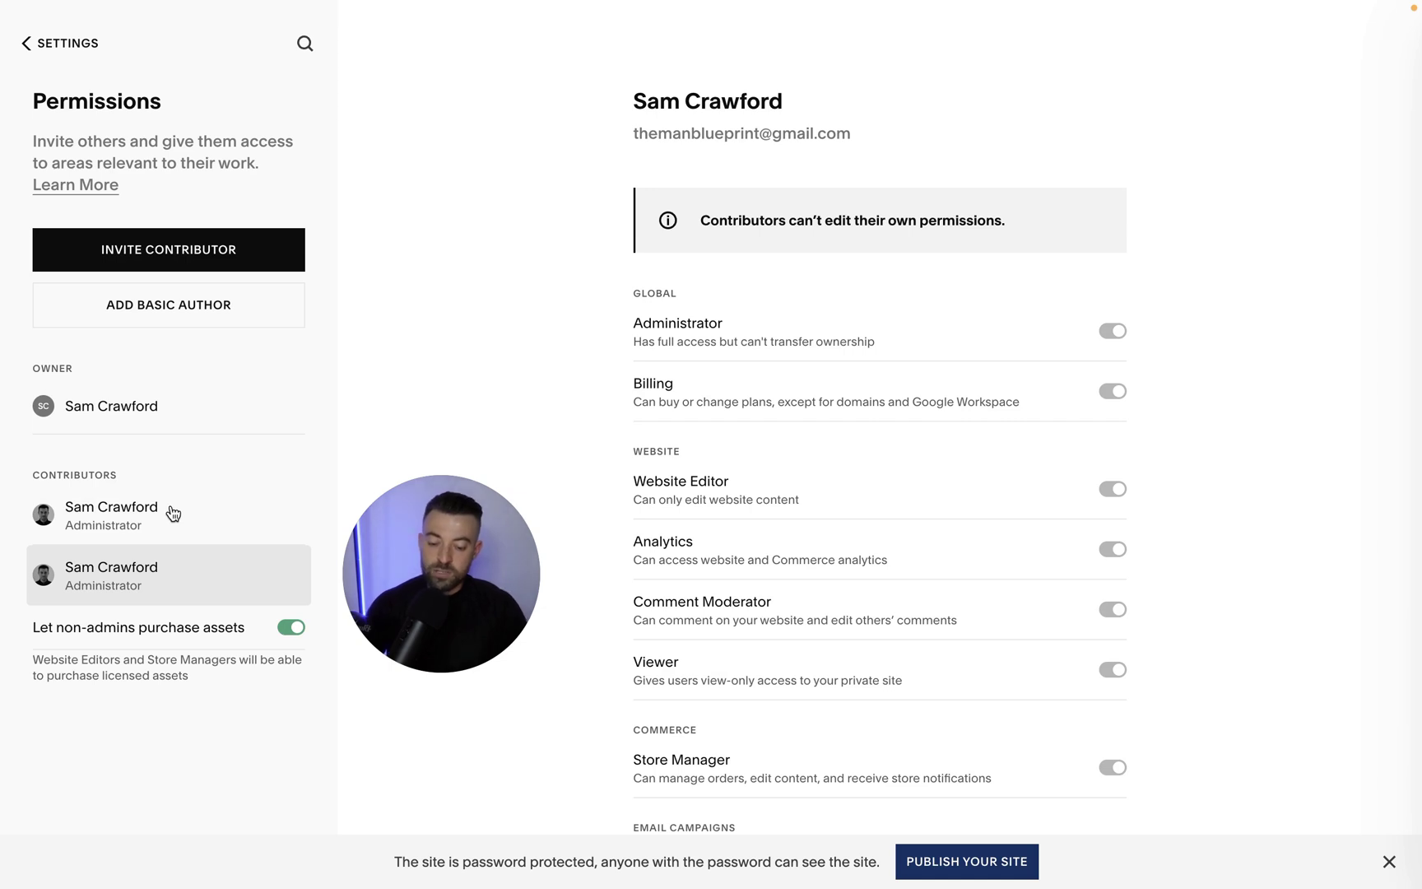
{"action": "double_click", "coordinate": [86, 477]}
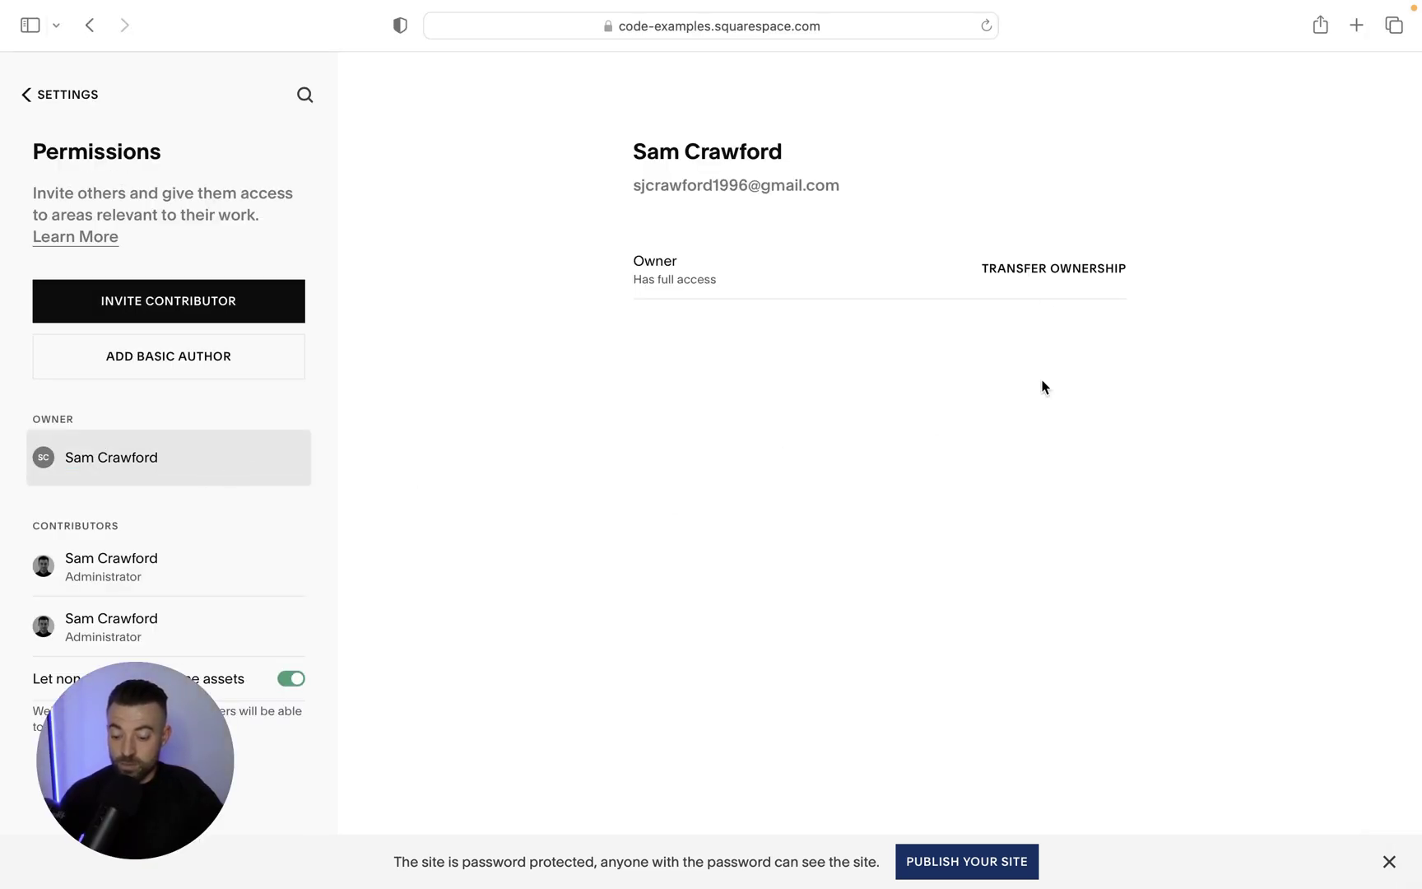
Start the ownership transfer and verify identity with the Google account.
{"action": "left_click", "coordinate": [1056, 269]}
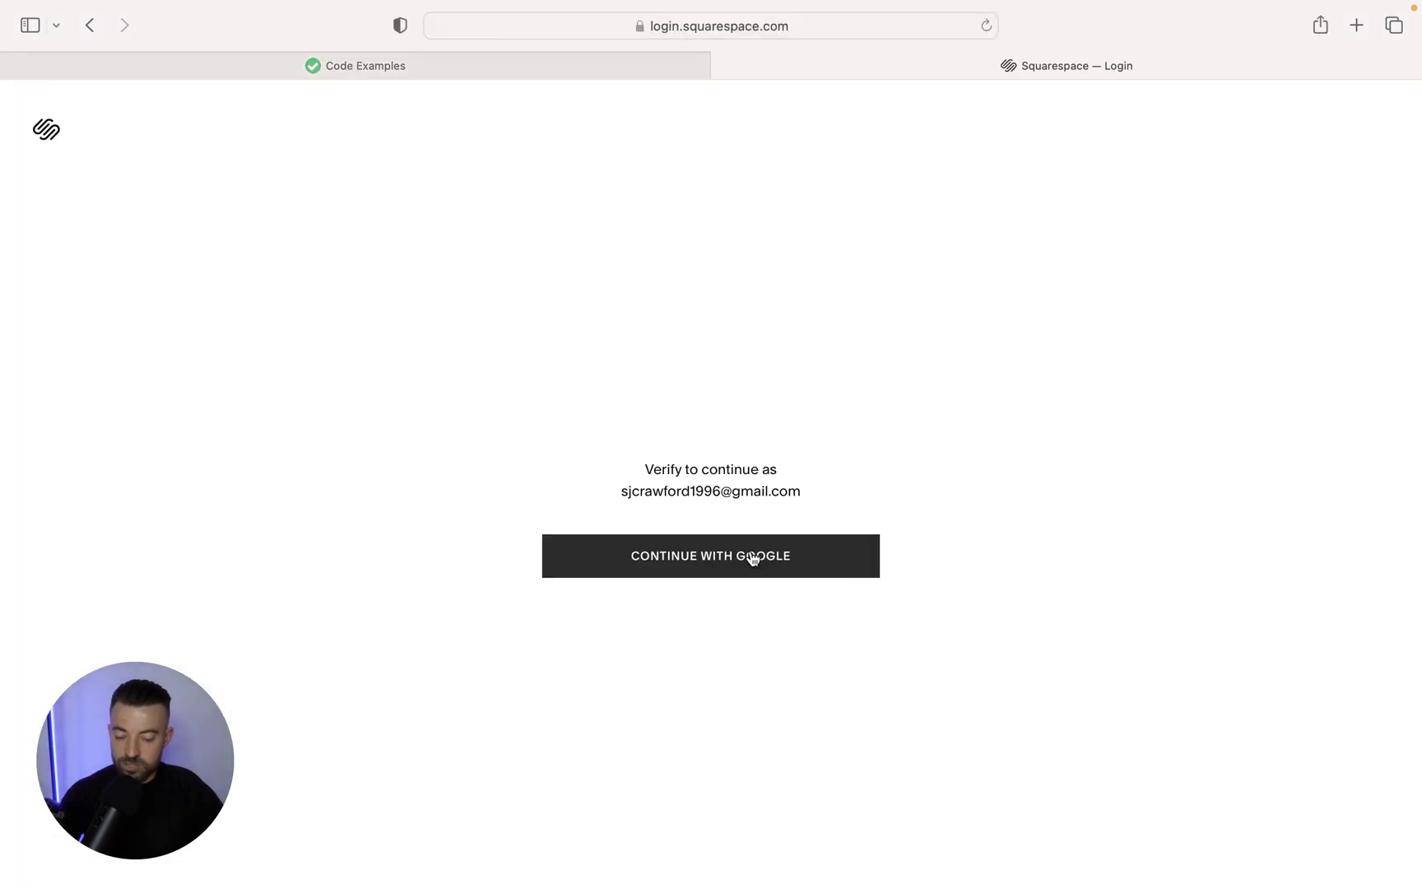
{"action": "left_click", "coordinate": [751, 568]}
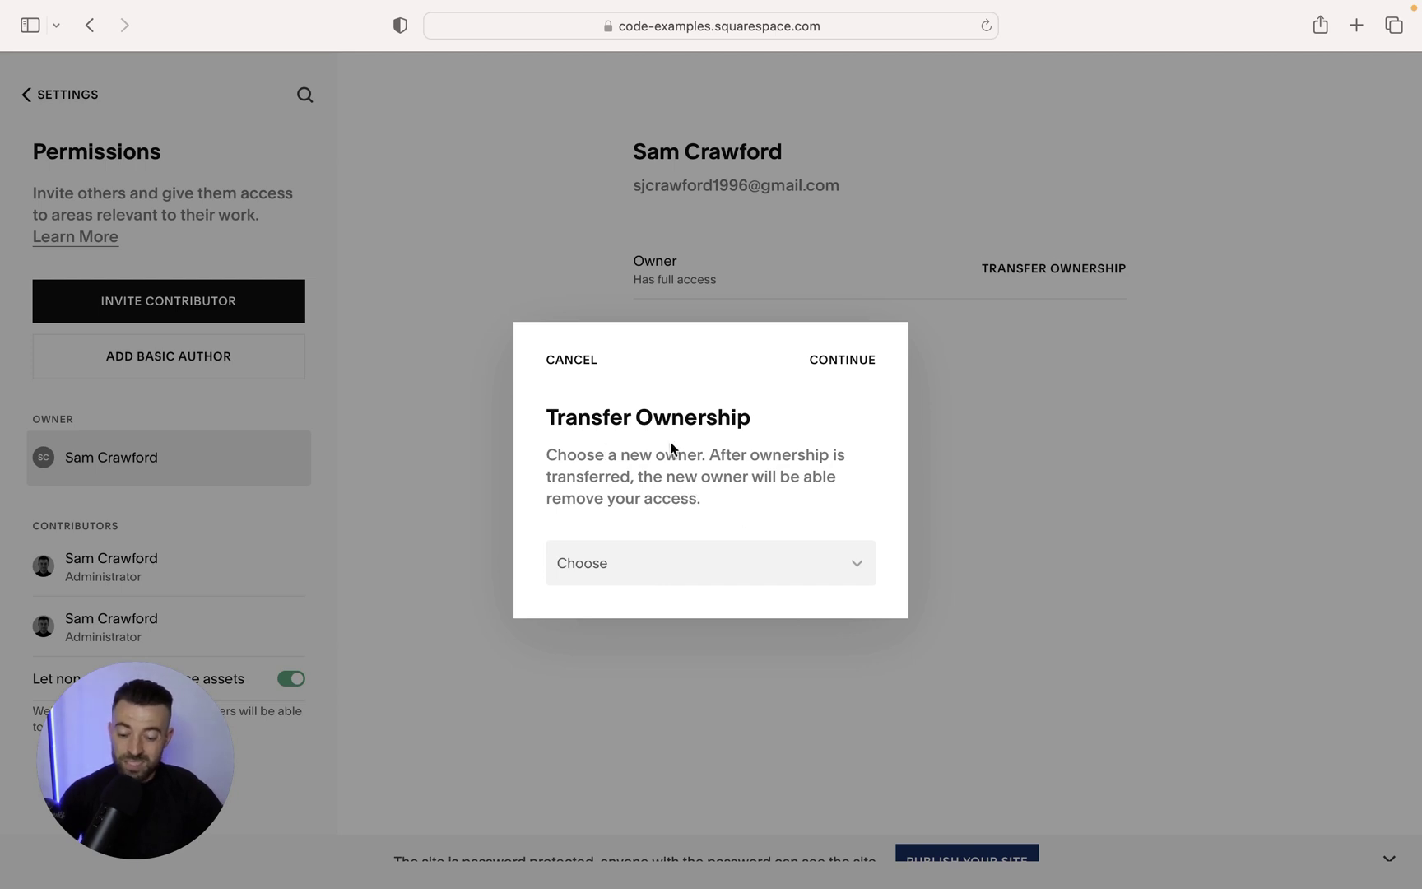
{"action": "left_click_drag", "start_coordinate": [537, 419], "coordinate": [739, 414]}
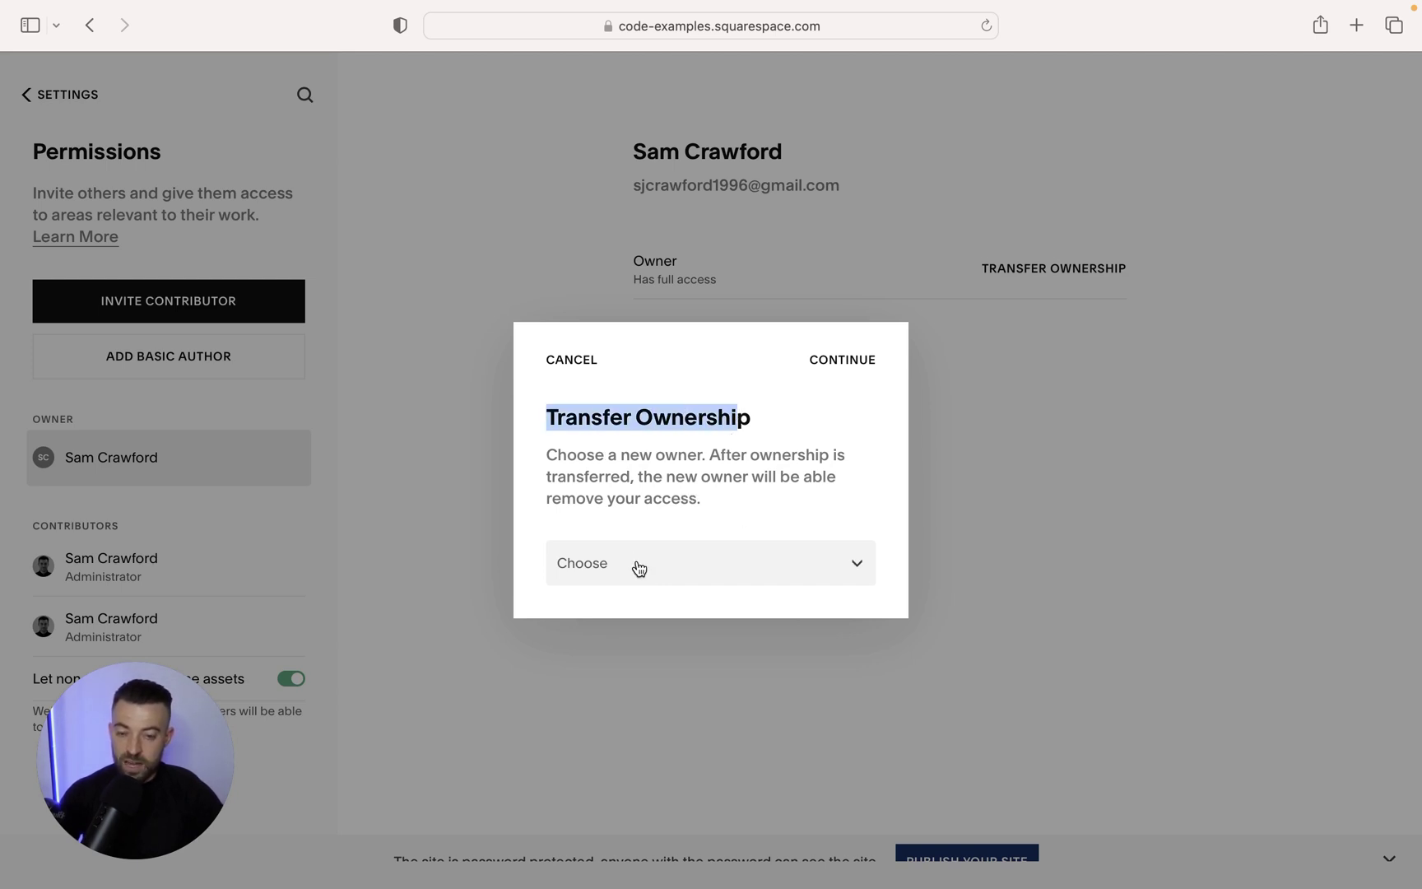
Choose the newly invited administrator as new owner, continue, and confirm the transfer.
{"action": "left_click", "coordinate": [697, 567]}
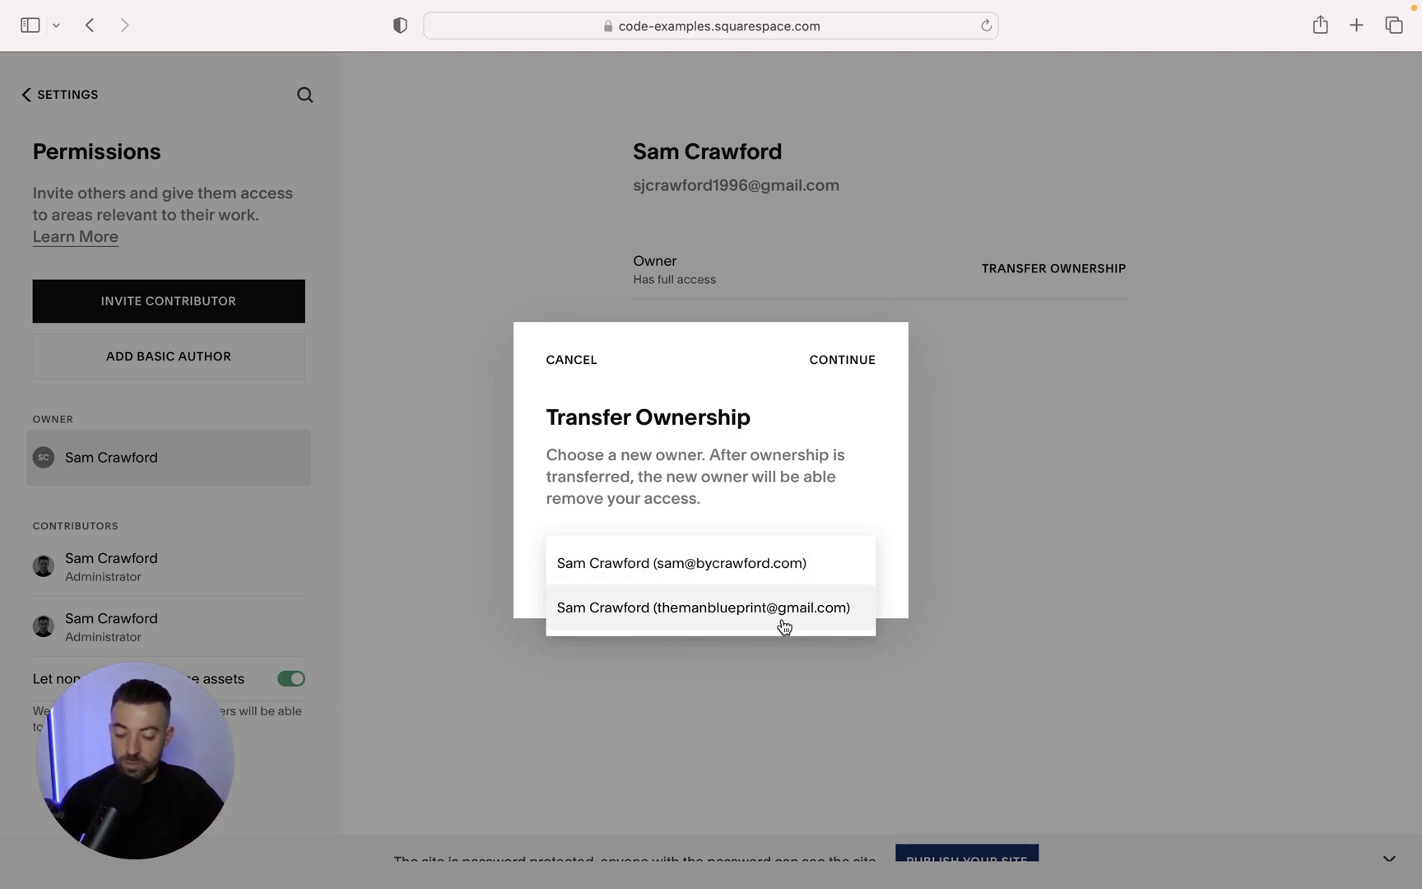
{"action": "left_click", "coordinate": [733, 611]}
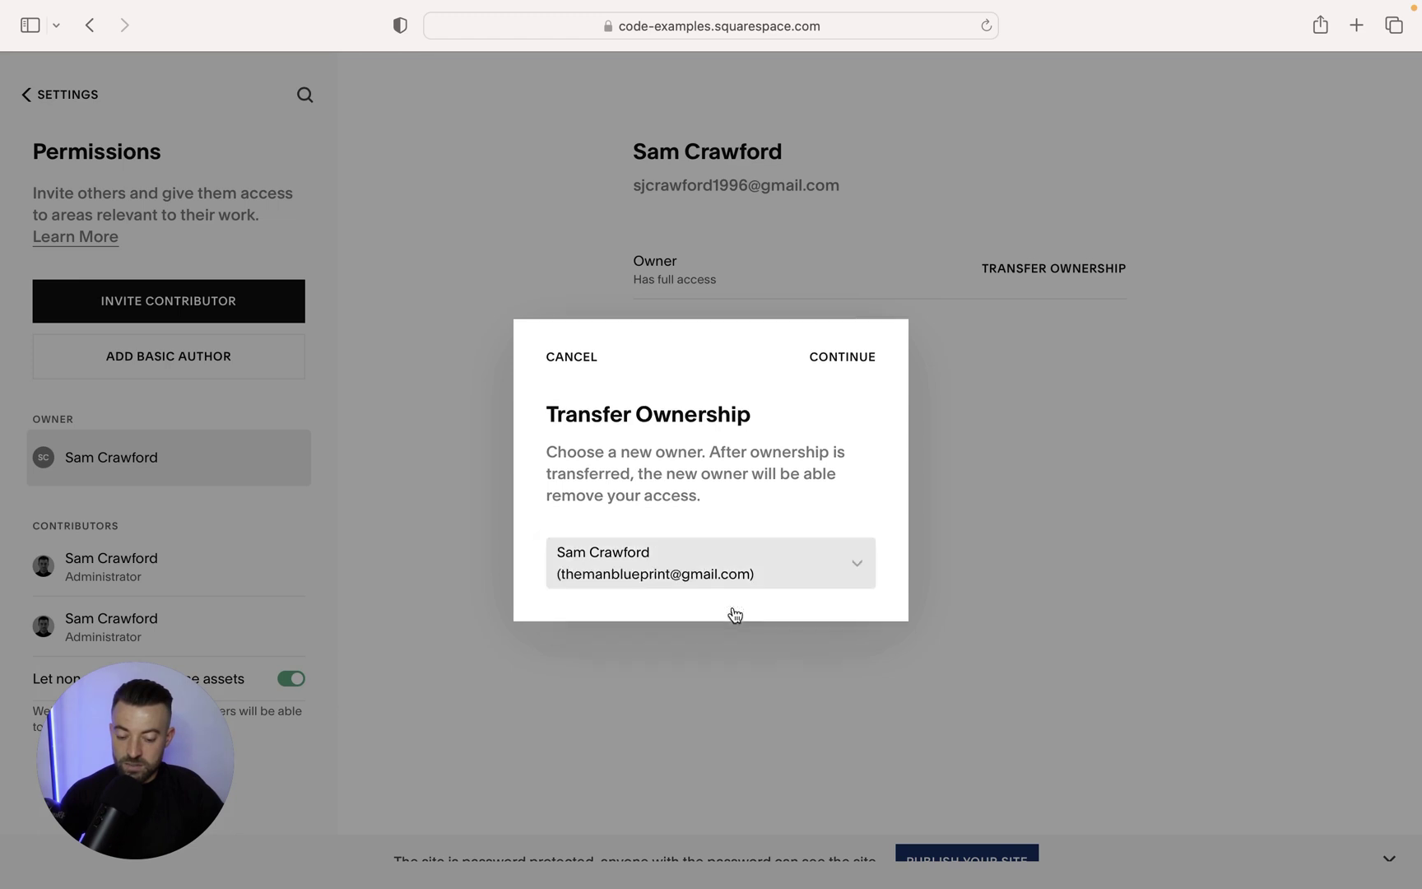
{"action": "left_click", "coordinate": [829, 363]}
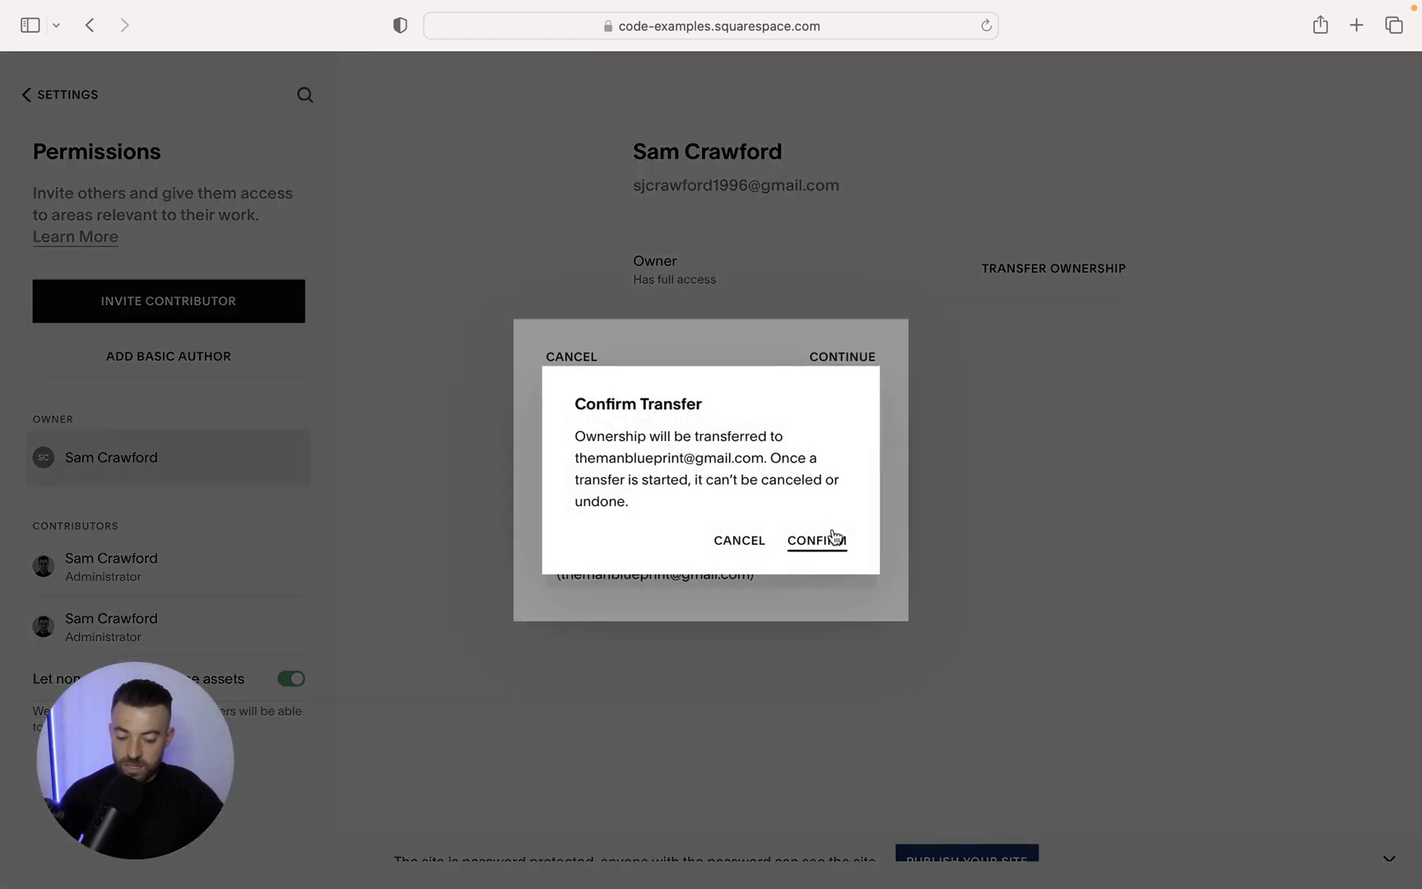
{"action": "left_click", "coordinate": [833, 536]}
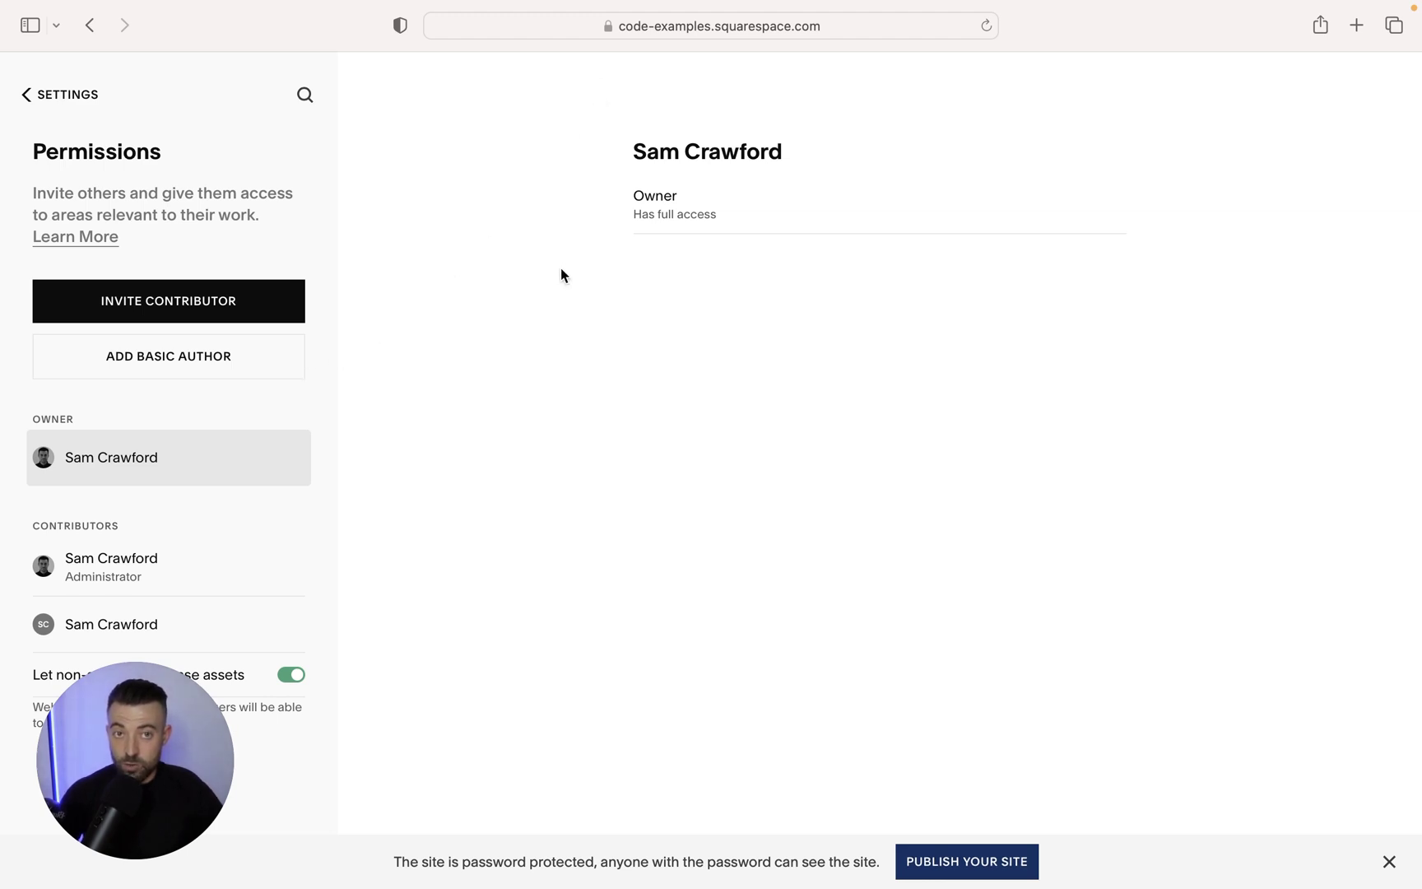
From My Dashboard, choose Remove Me on the Code Examples site and confirm removal.
{"action": "left_click", "coordinate": [24, 96]}
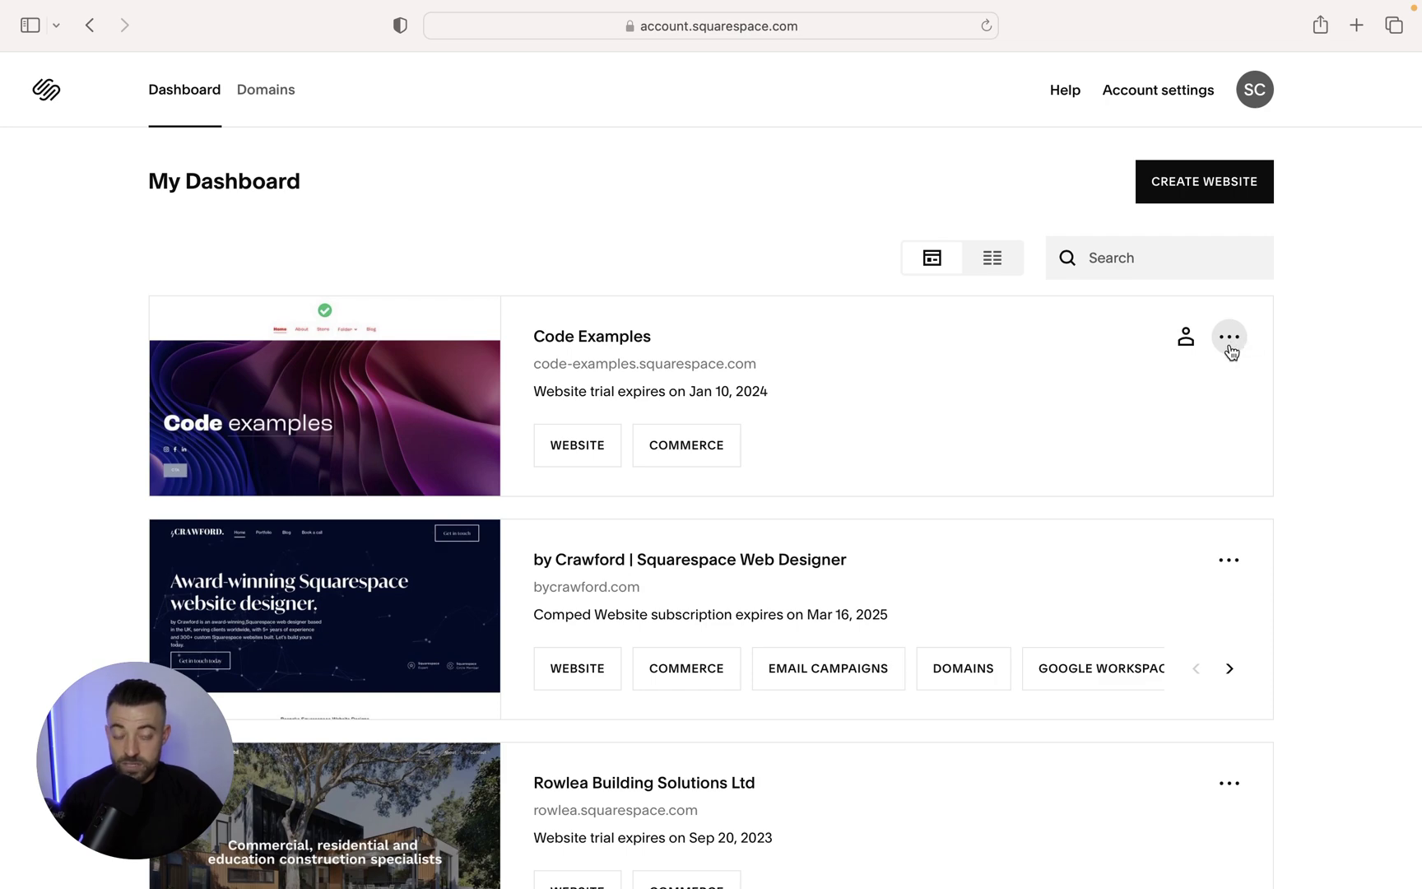
{"action": "left_click", "coordinate": [1230, 351]}
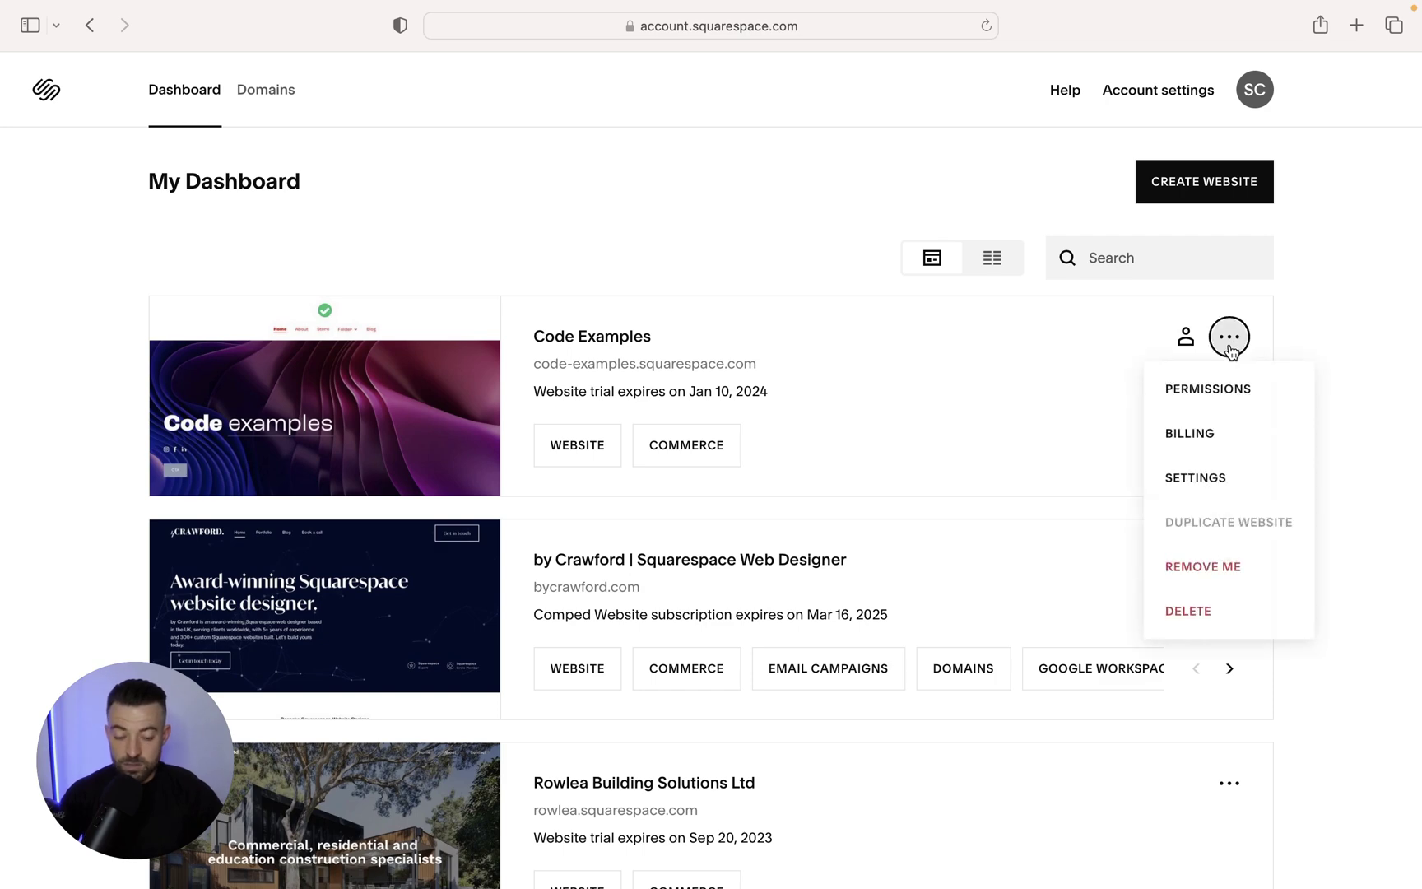
{"action": "left_click", "coordinate": [1223, 564]}
{"action": "left_click", "coordinate": [820, 529]}
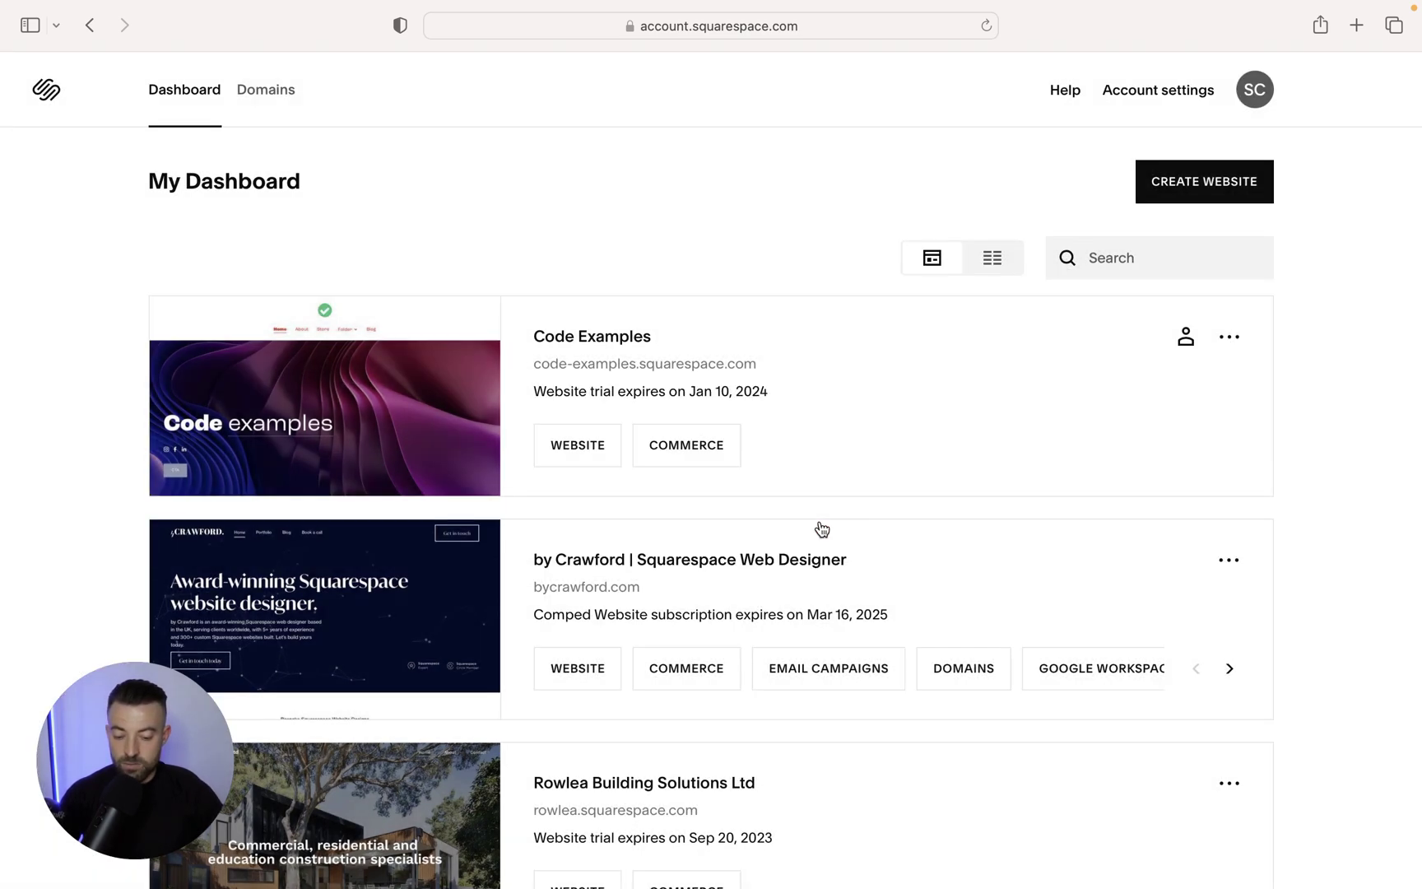